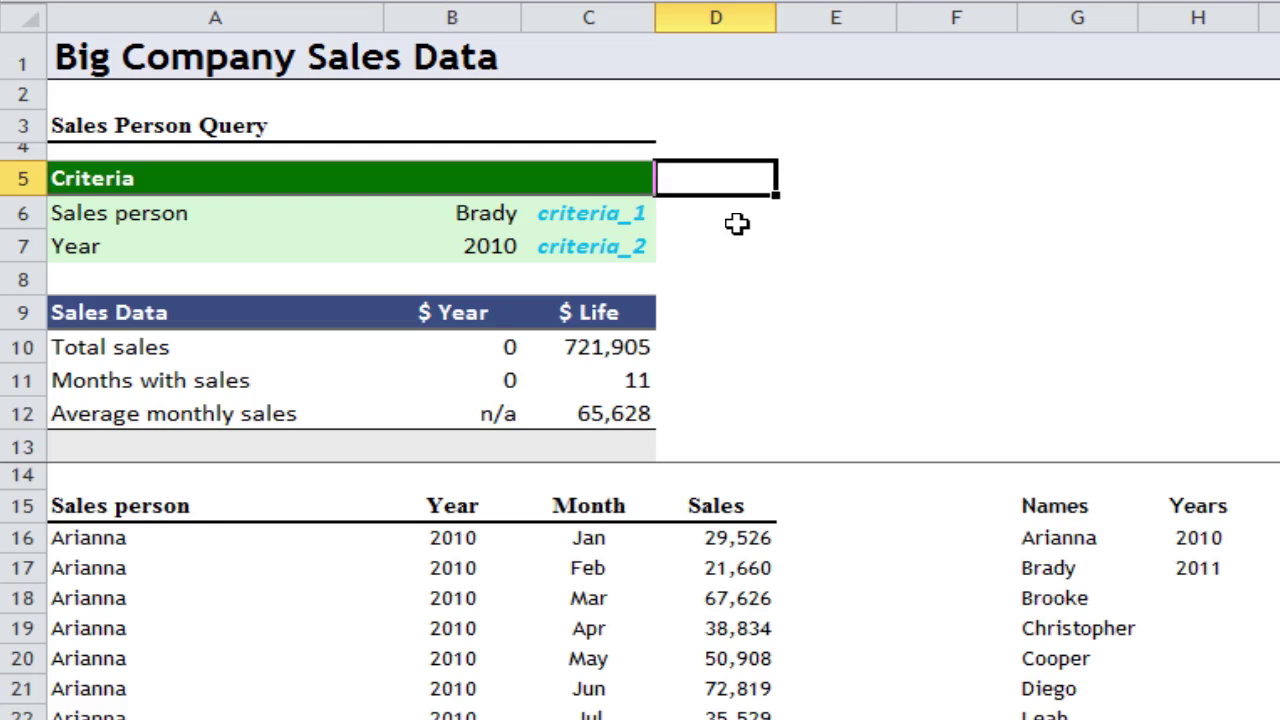
Choose Arianna as the Sales person in B6 from its dropdown list
left_click(496, 213)
left_click(537, 214)
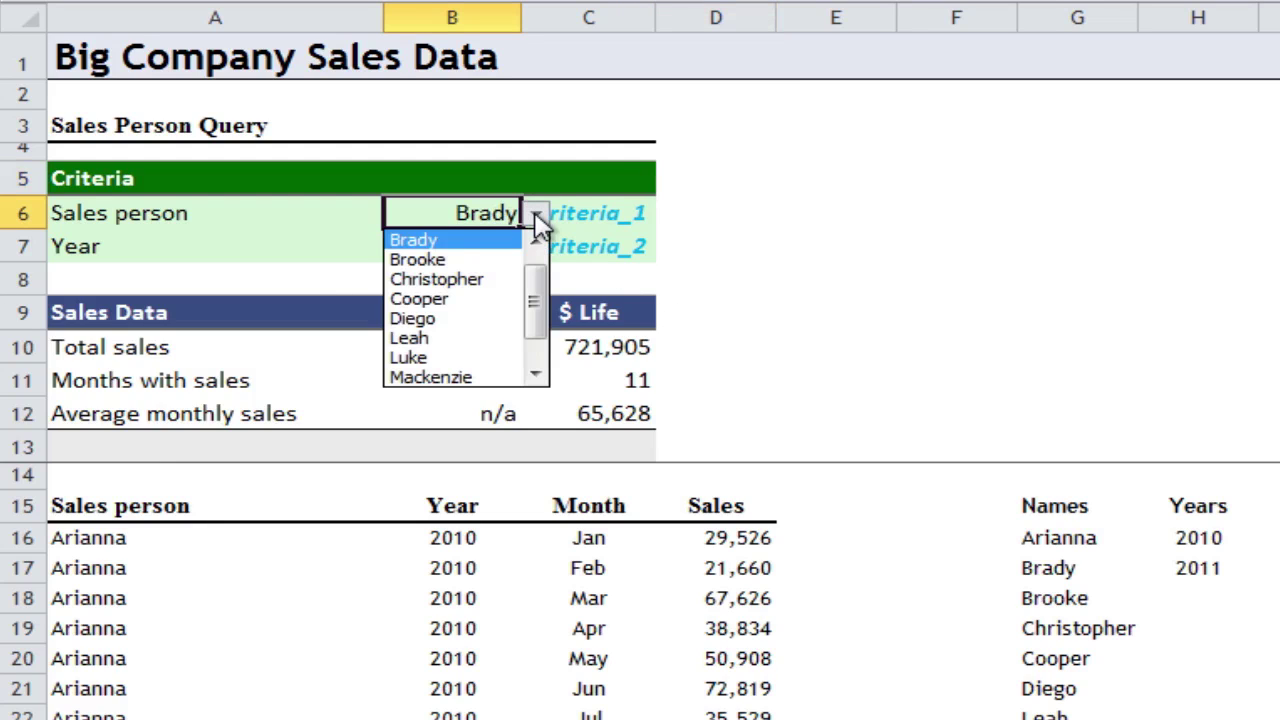
scroll(540, 270, "up", 1)
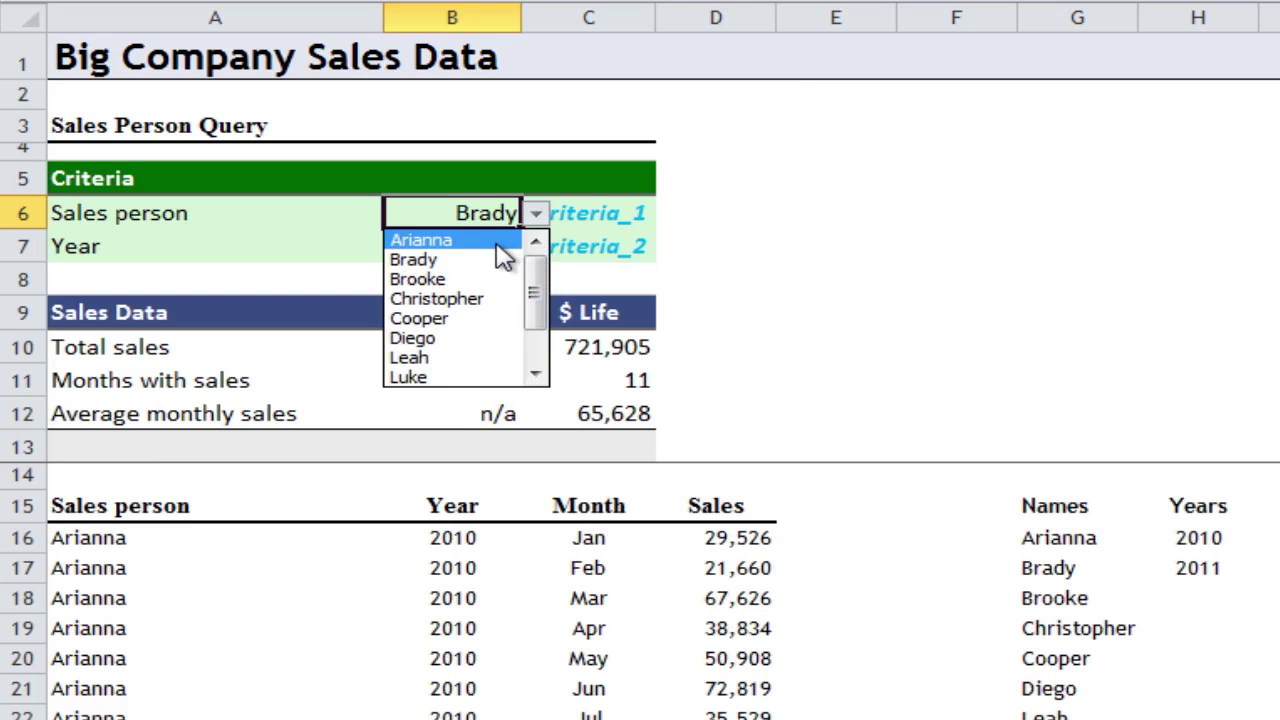
left_click(495, 243)
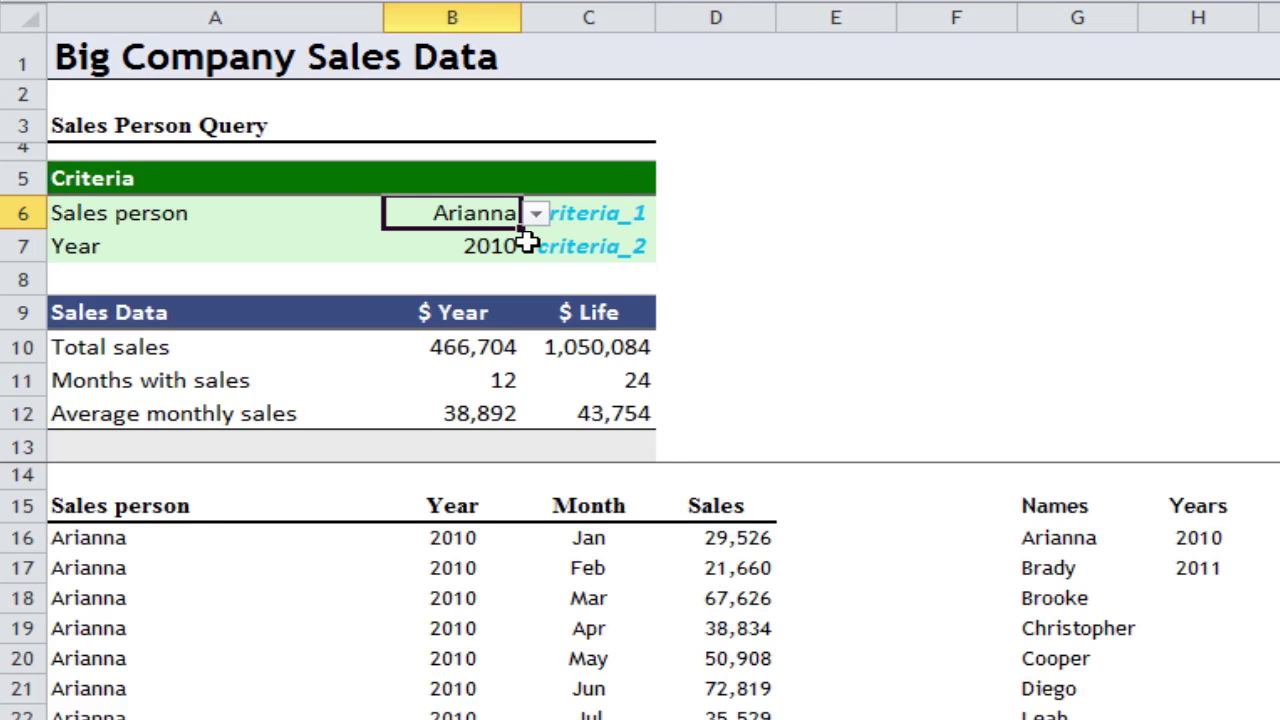
Select the $ Life results in C9:C12, then go to the Sales person header cell A15
left_click(614, 316)
left_click_drag(614, 316, 612, 405)
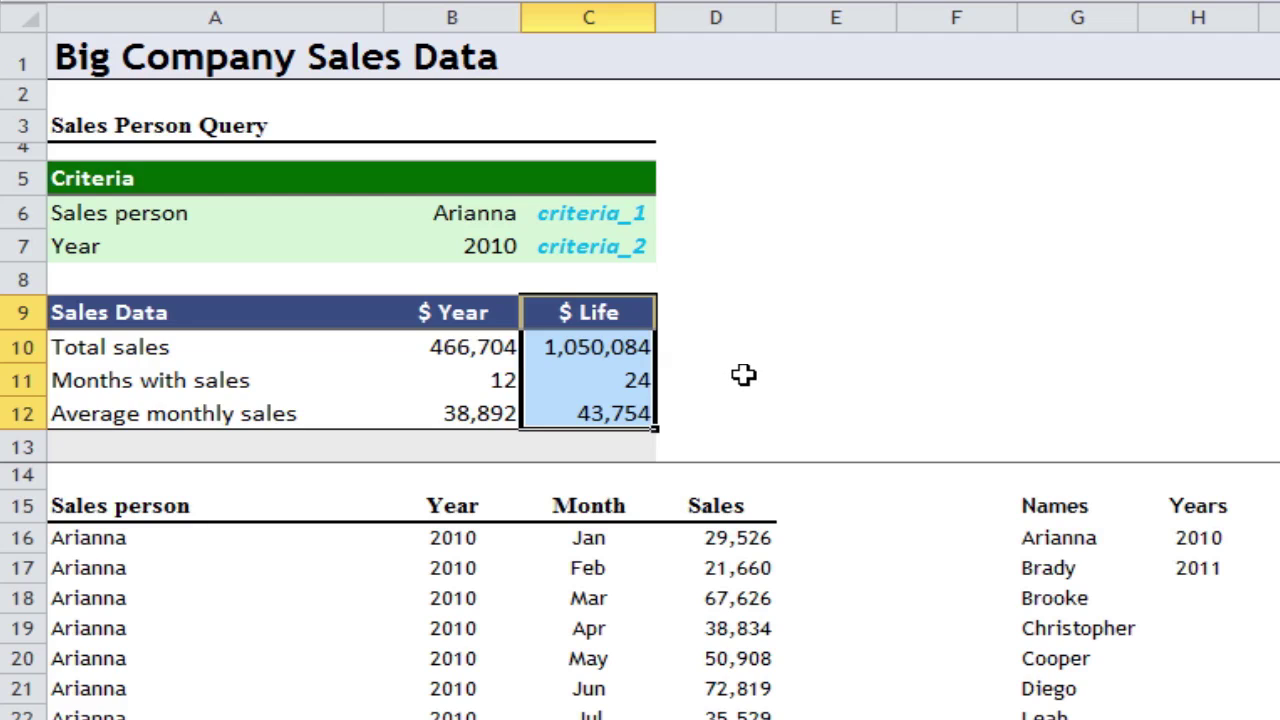
left_click(176, 511)
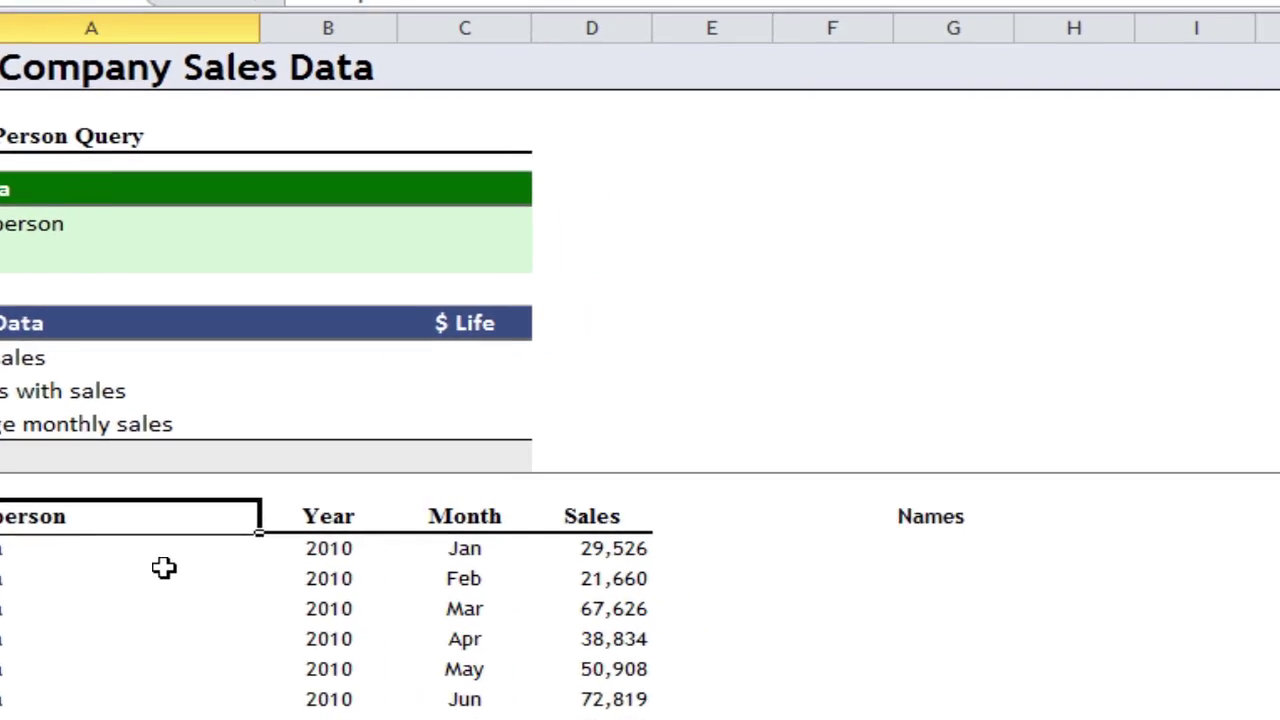
key("ctrl+F3")
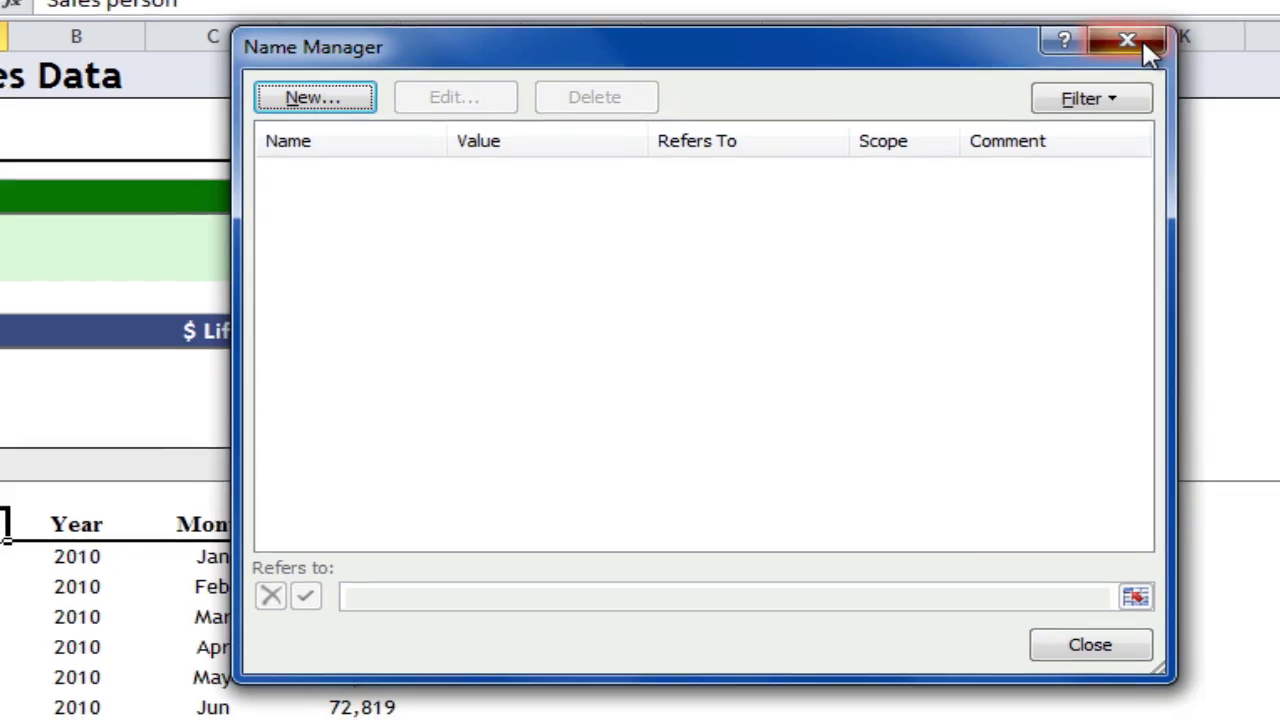
left_click(1128, 45)
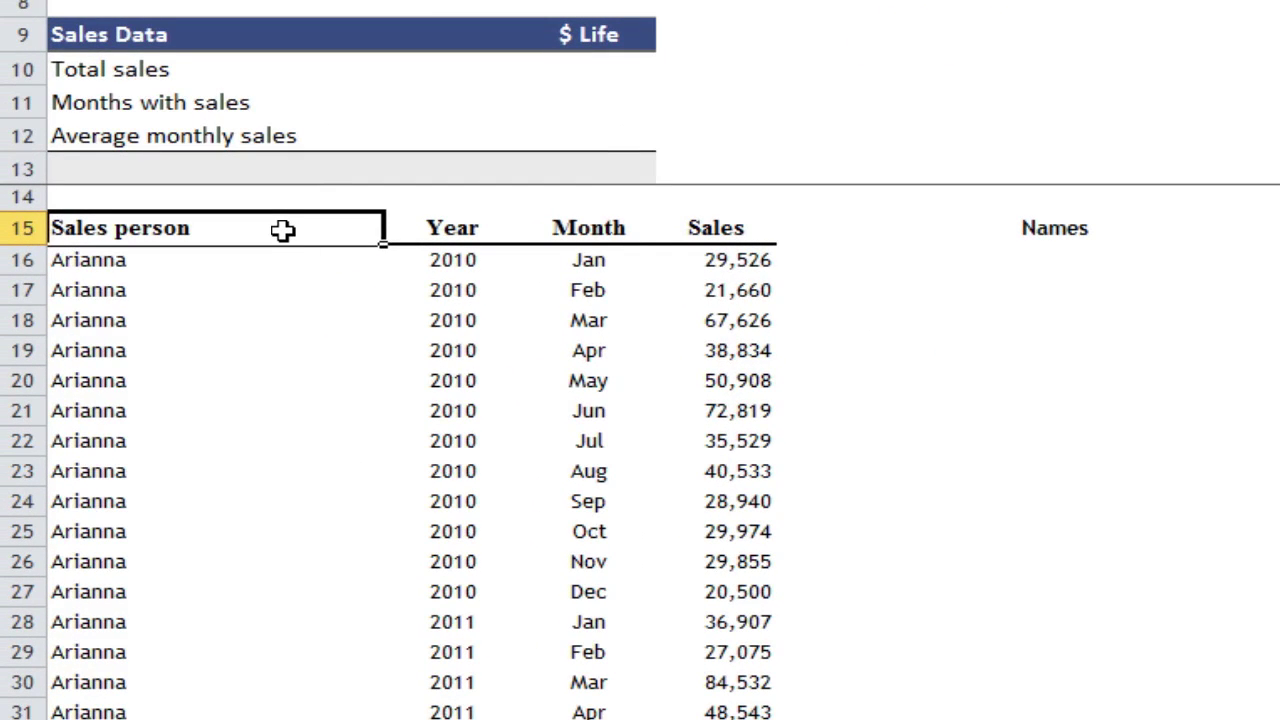
Create the Sales_person, Year, Month and Sales names from the table's header row, then check them in Name Manager
key("Down")
key("Up")
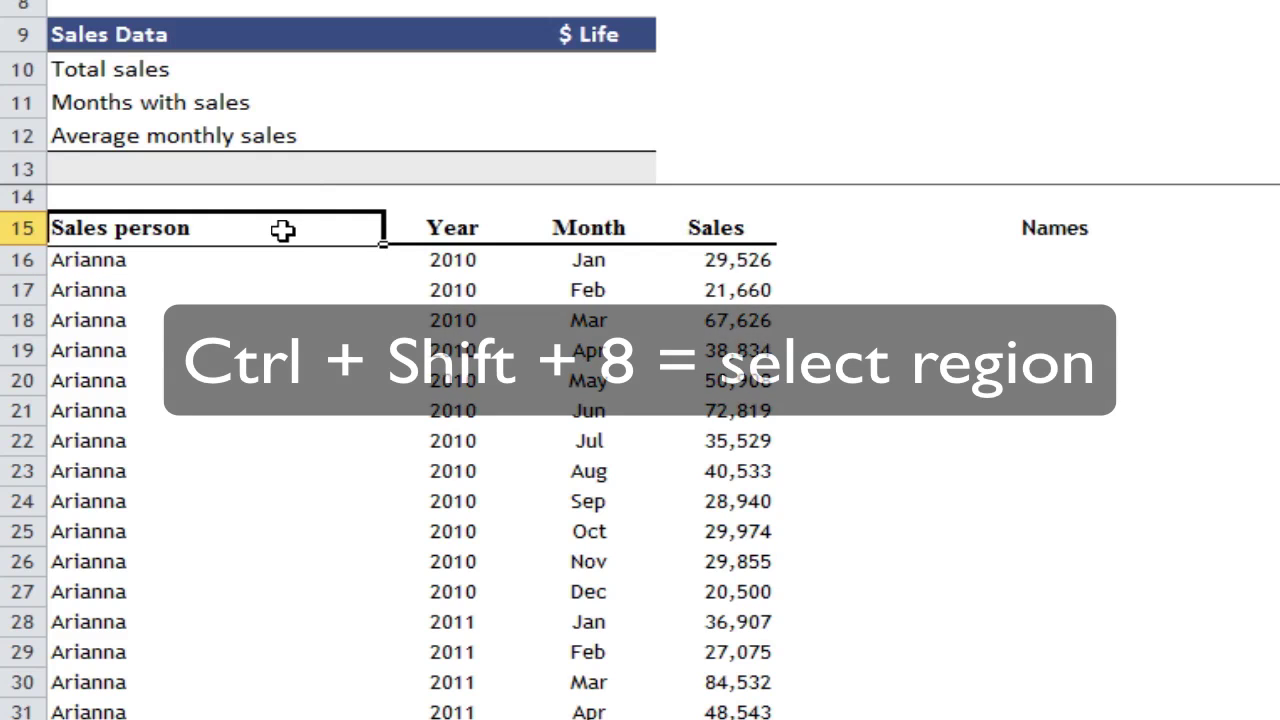
key("ctrl+shift+8")
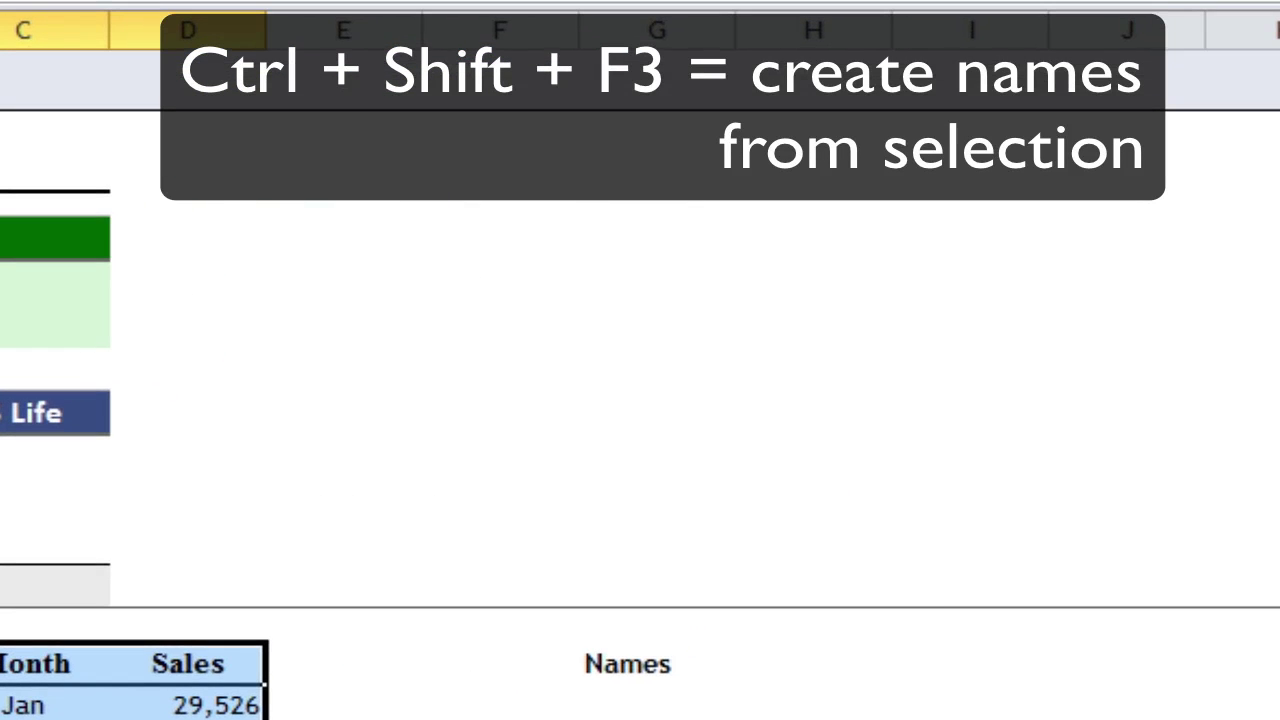
key("ctrl+shift+F3")
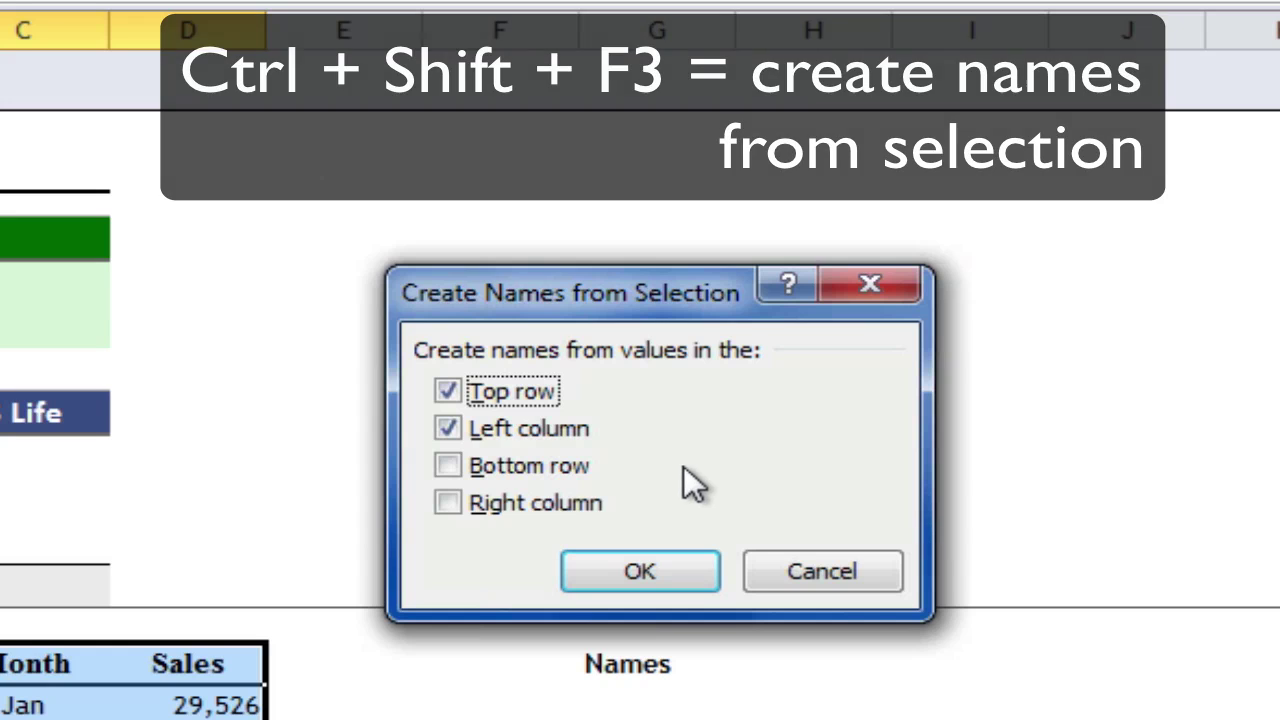
left_click(545, 428)
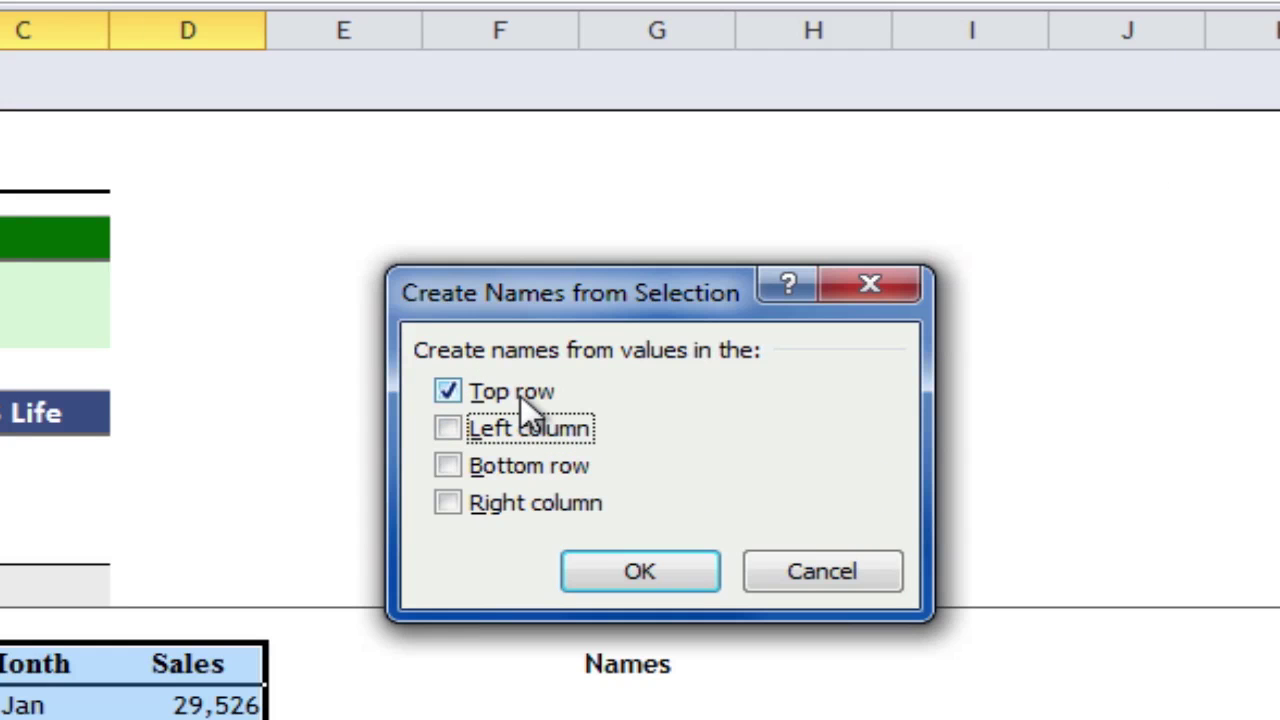
left_click(692, 587)
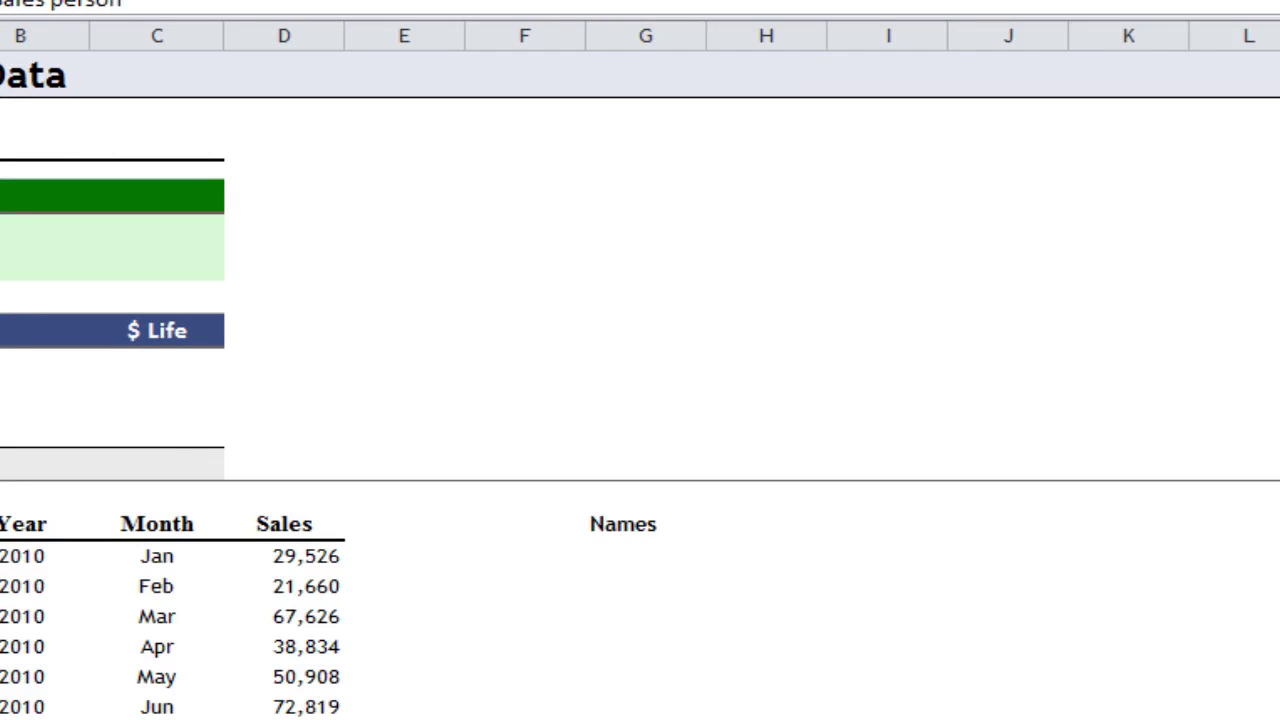
key("ctrl+F3")
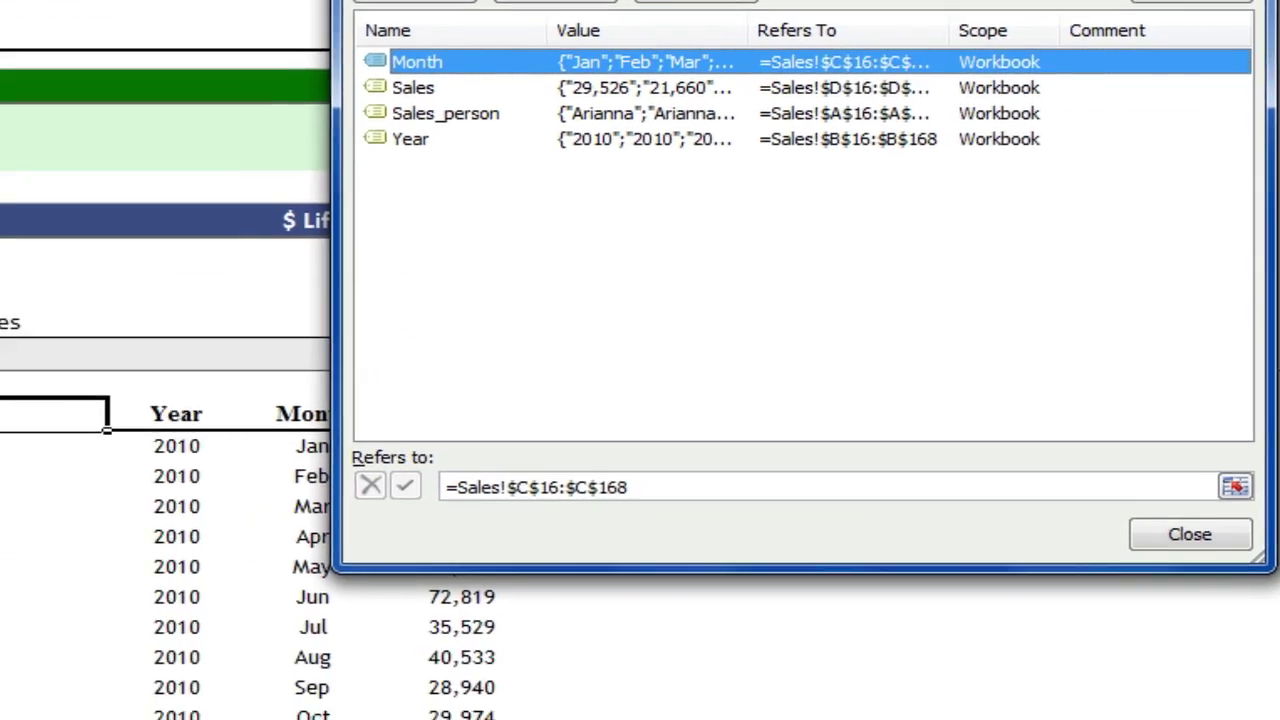
left_click(1068, 40)
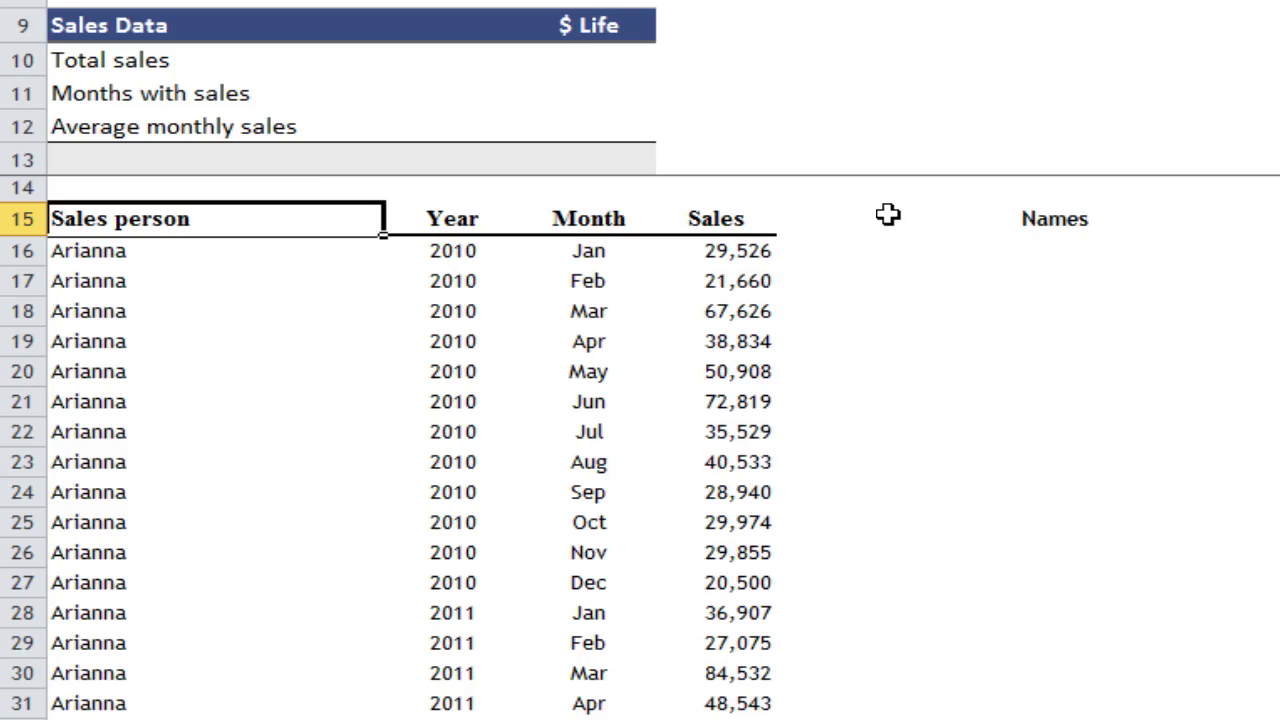
Paste a values-only copy of the sales person list from A16 down into the cell under Names
left_click(1078, 226)
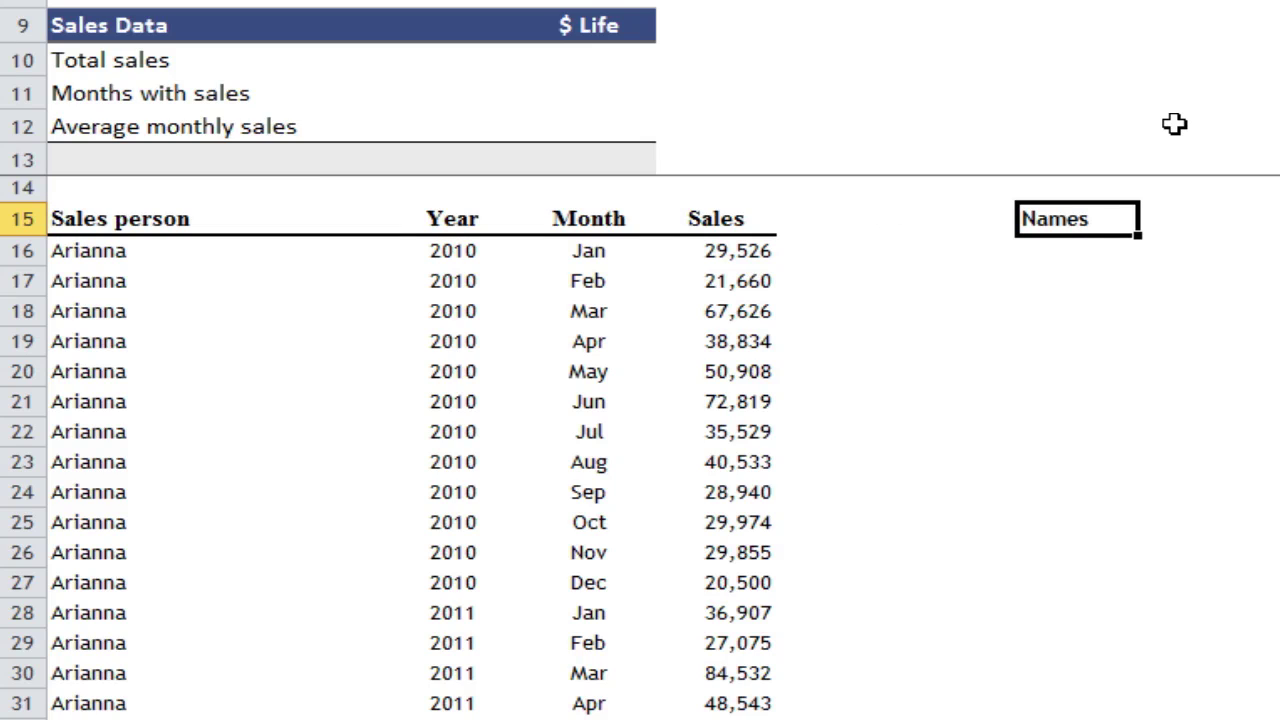
left_click(155, 246)
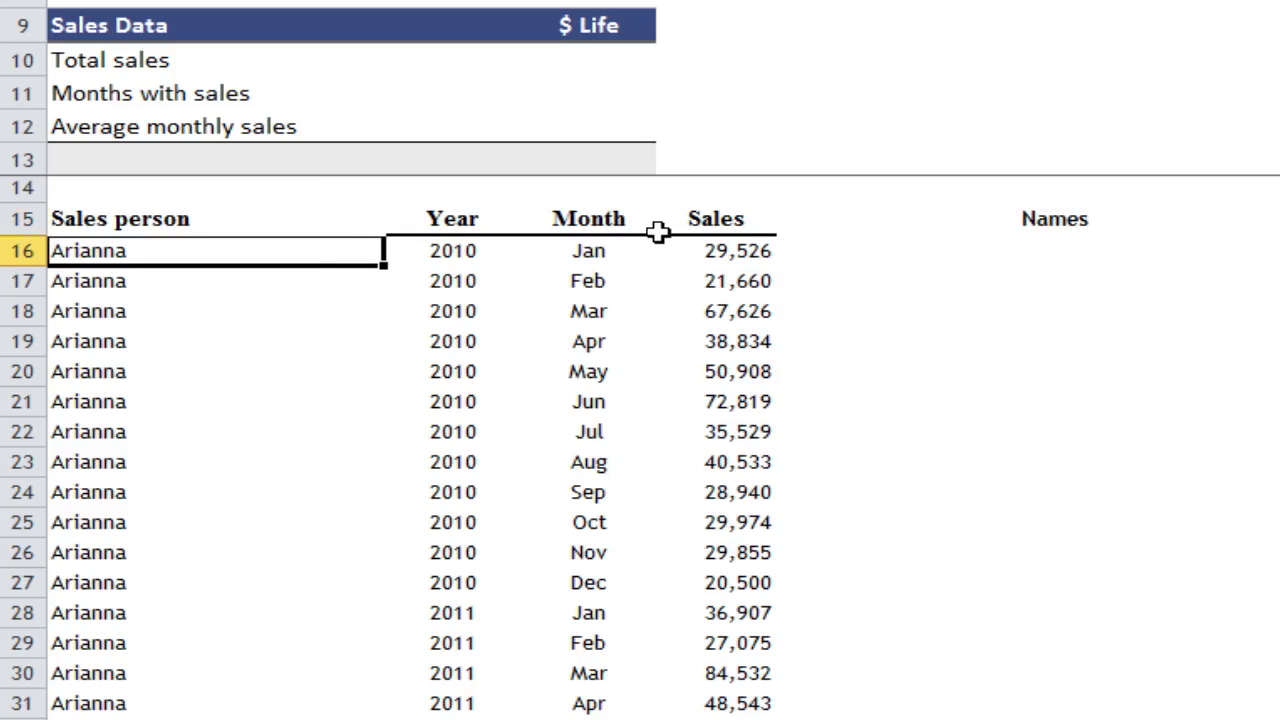
key("ctrl+shift+Down")
key("ctrl+c")
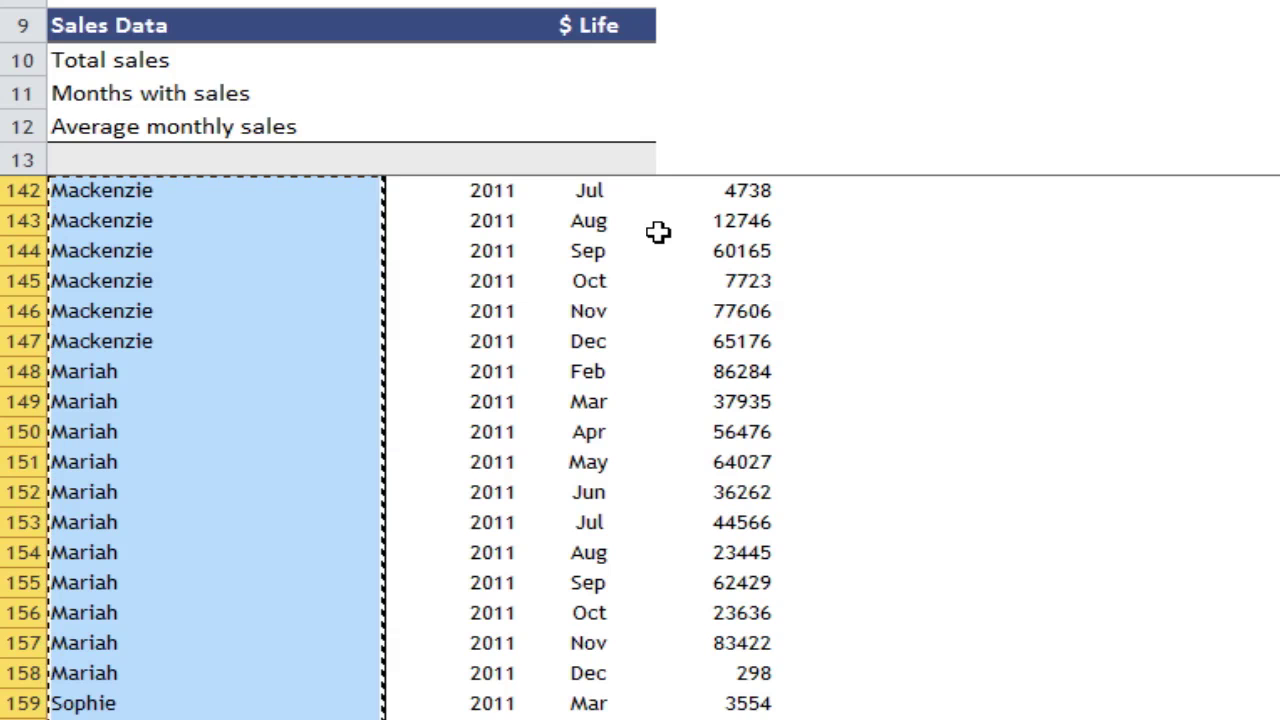
key("ctrl+Home")
left_click(1040, 246)
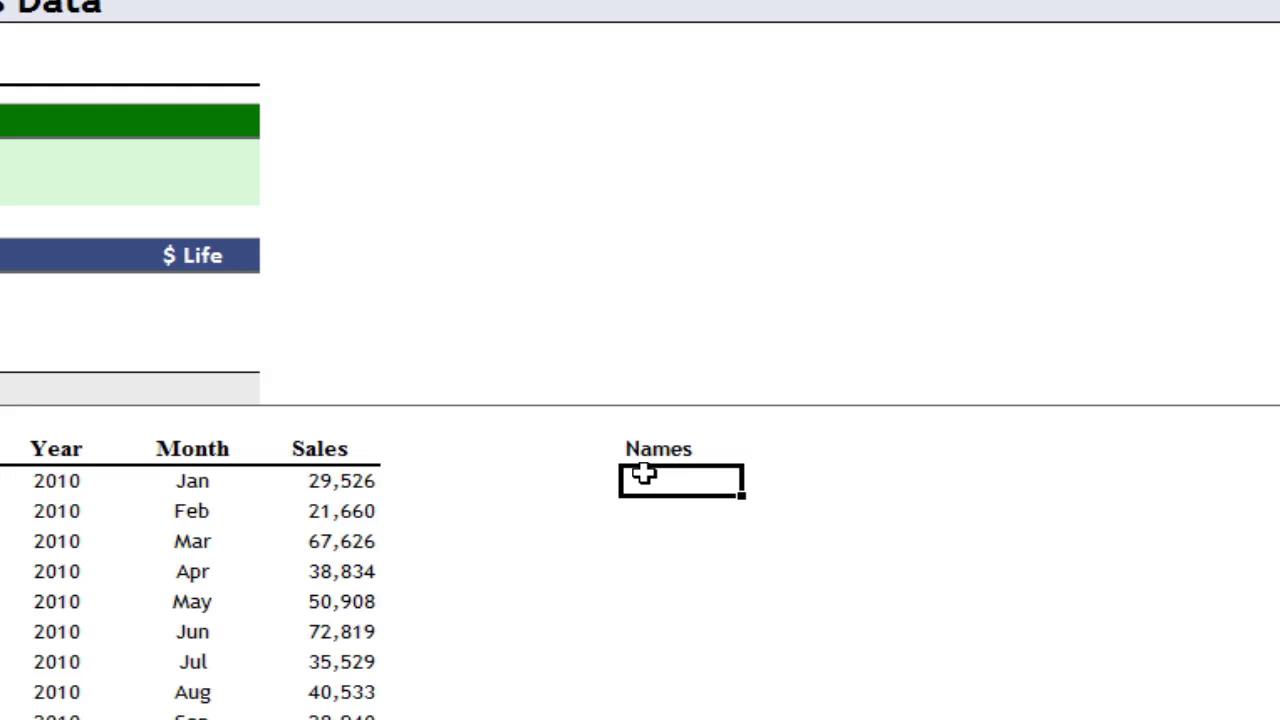
key("ctrl+alt+v")
key("v")
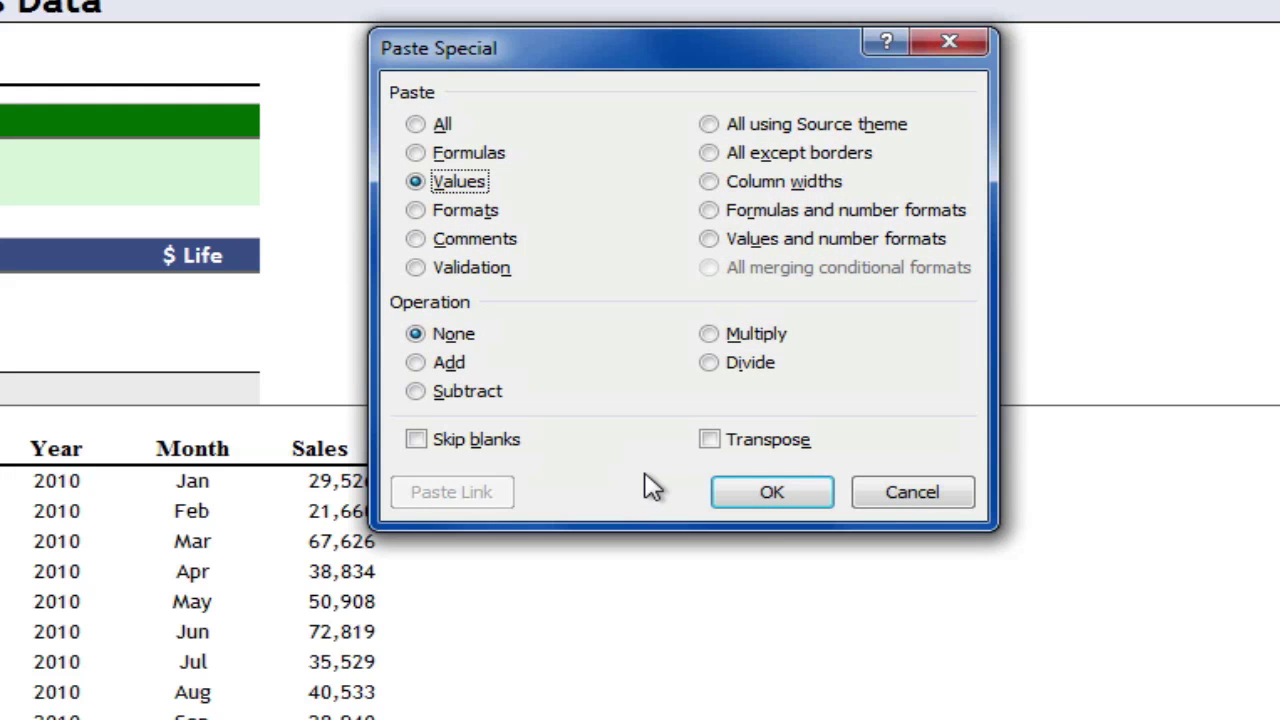
key("Return")
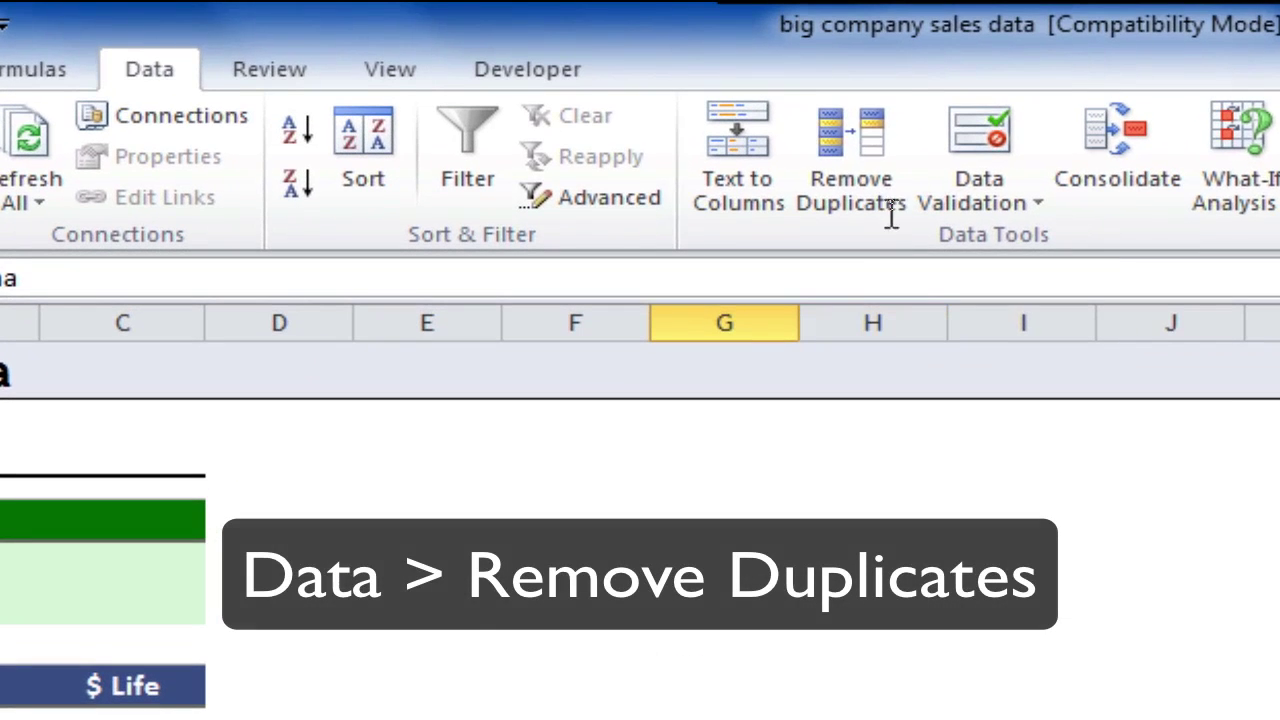
Remove duplicates from the Names column, leaving 11 unique sales people
left_click(894, 146)
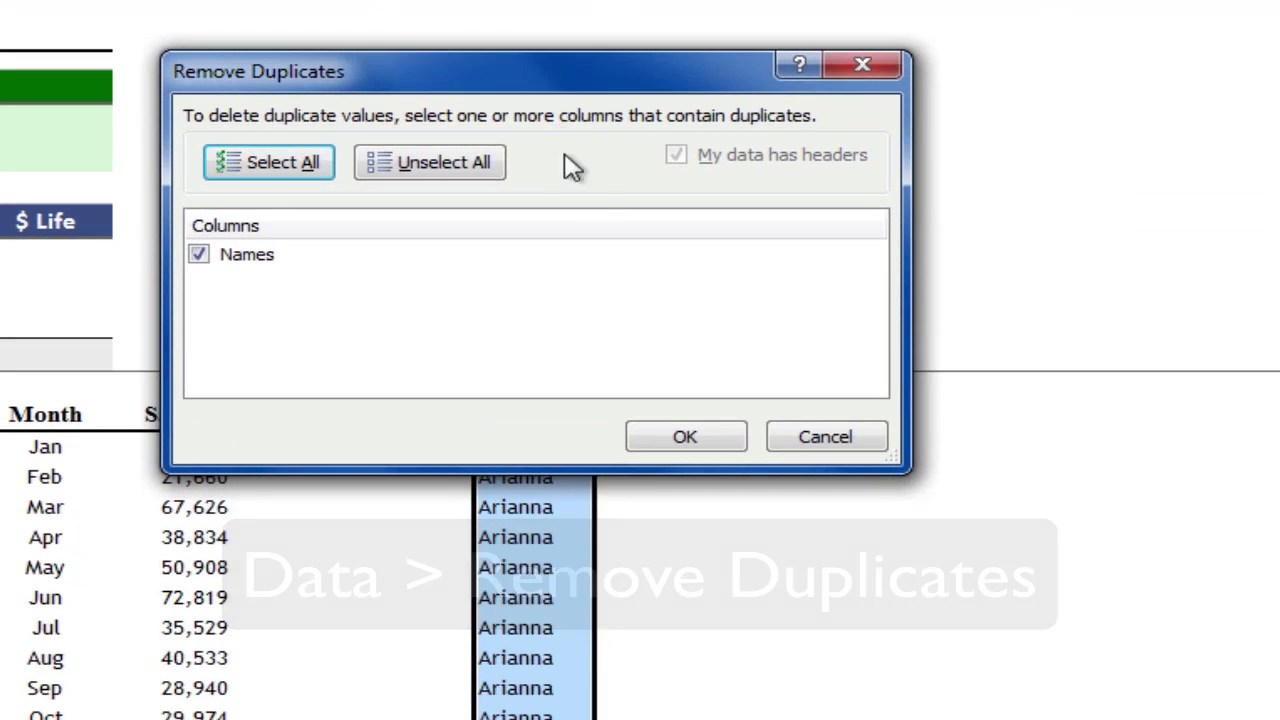
left_click(720, 439)
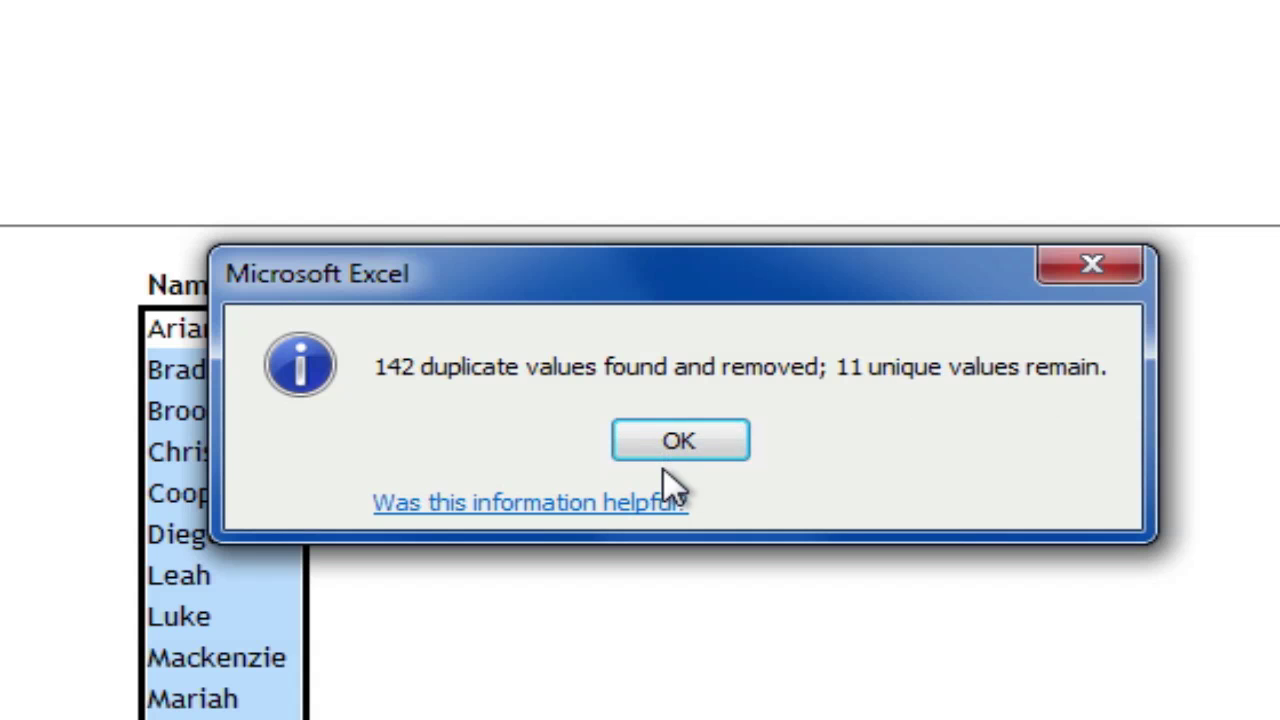
left_click(679, 442)
left_click(282, 331)
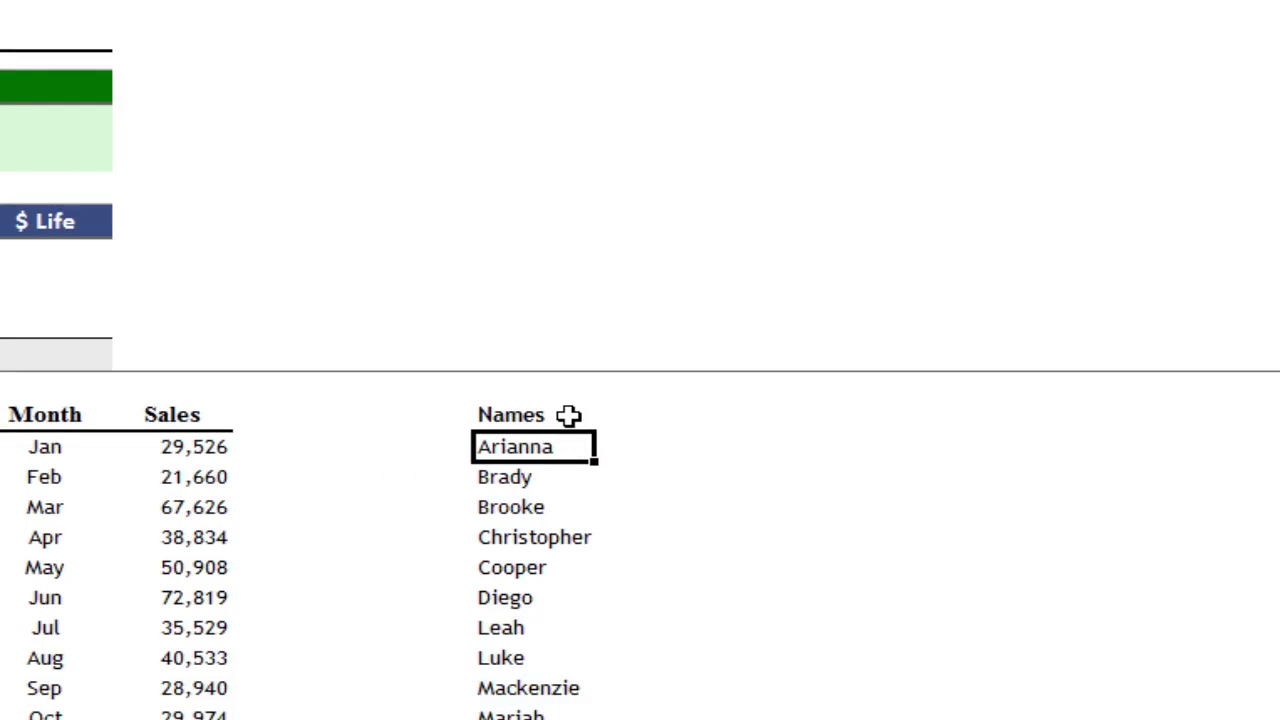
Create the named range Names from the list's top-row header
left_click(569, 416)
key("ctrl+shift+Down")
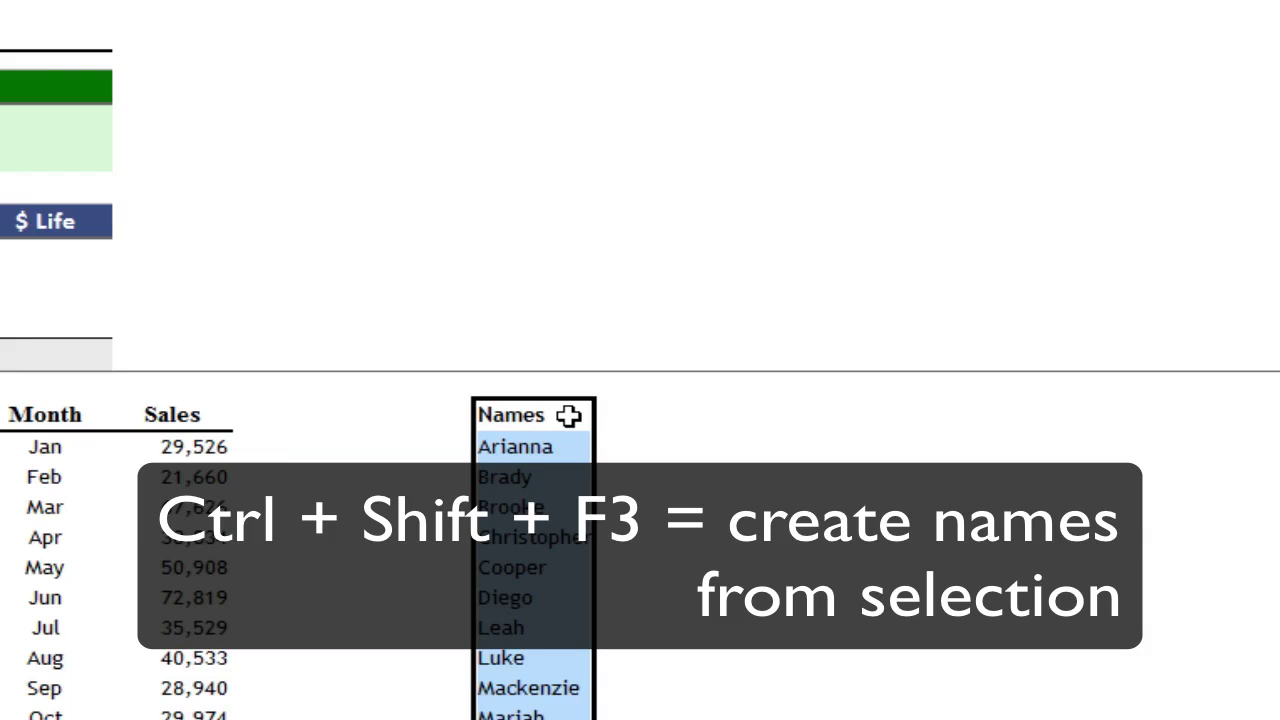
key("ctrl+shift+F3")
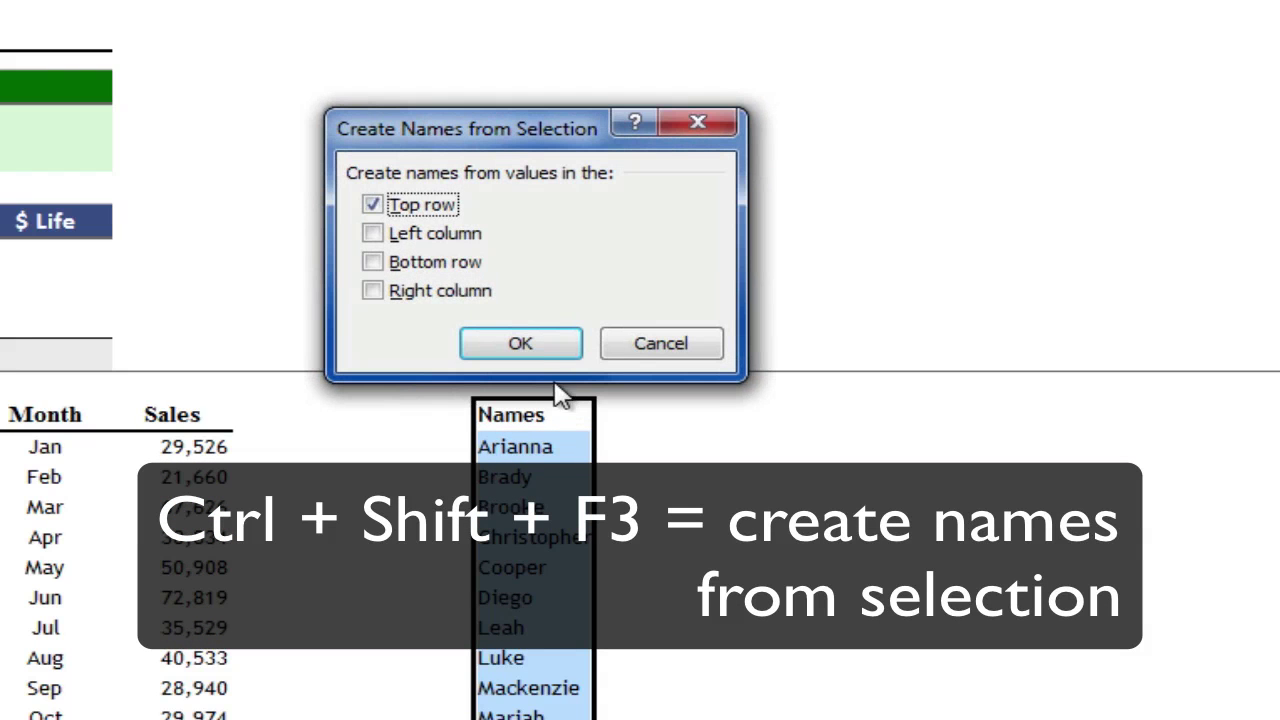
left_click(521, 343)
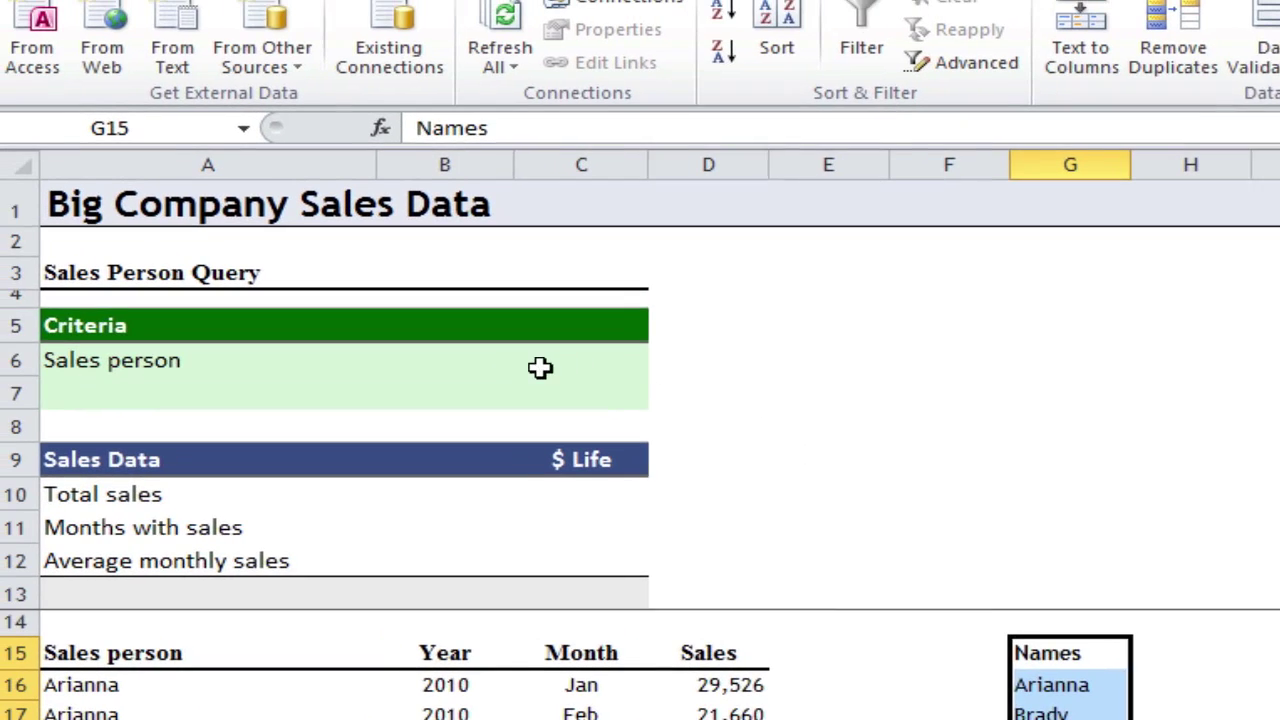
left_click(488, 361)
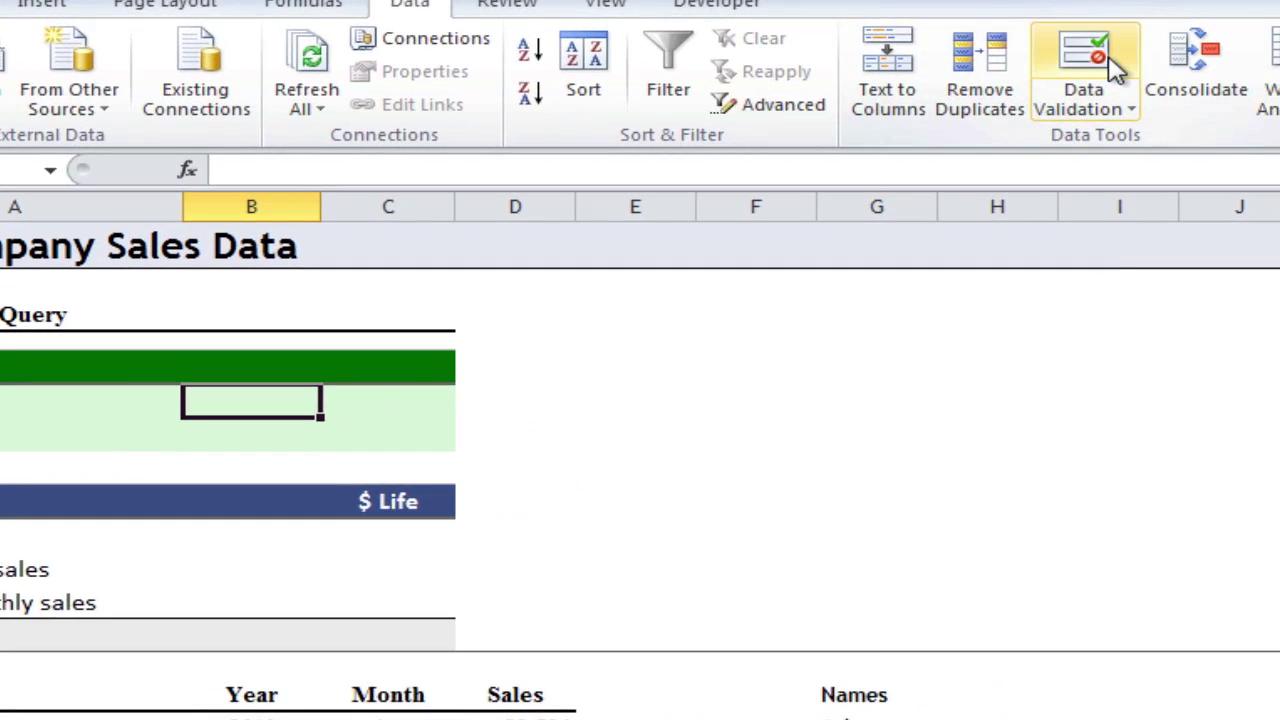
Give B6 list data validation with source =Names
left_click(1114, 66)
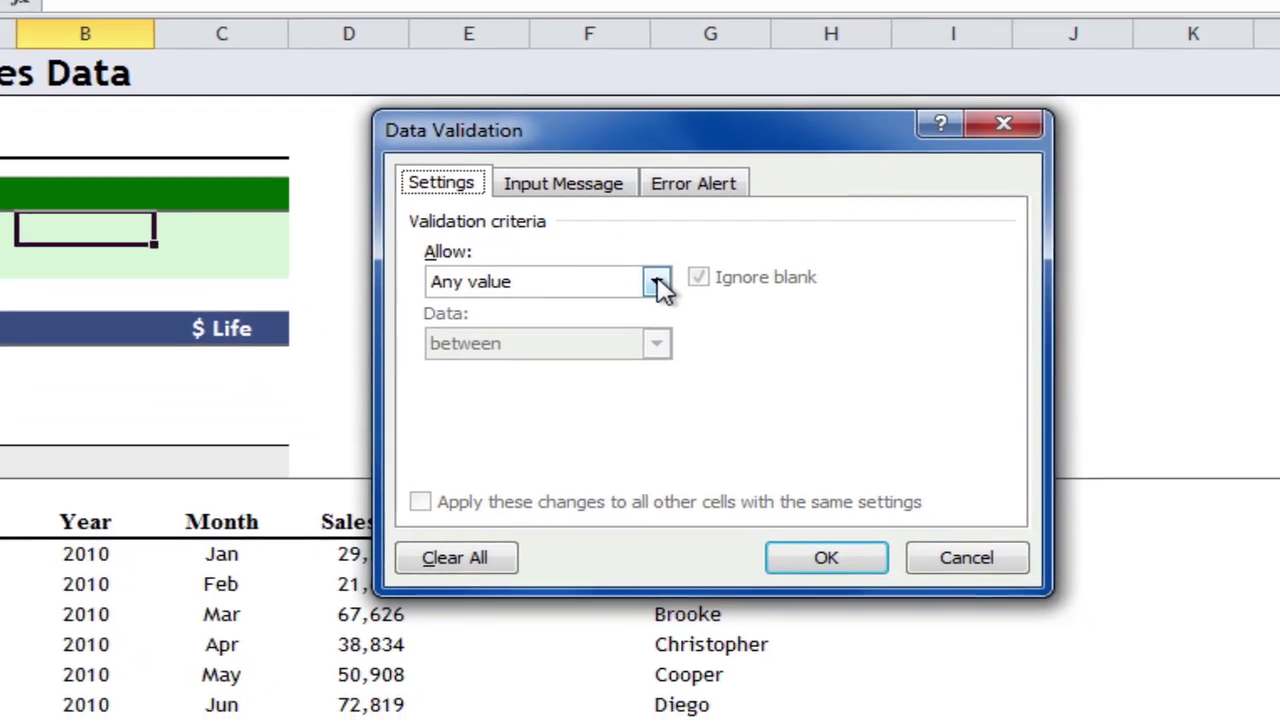
left_click(825, 453)
left_click(620, 358)
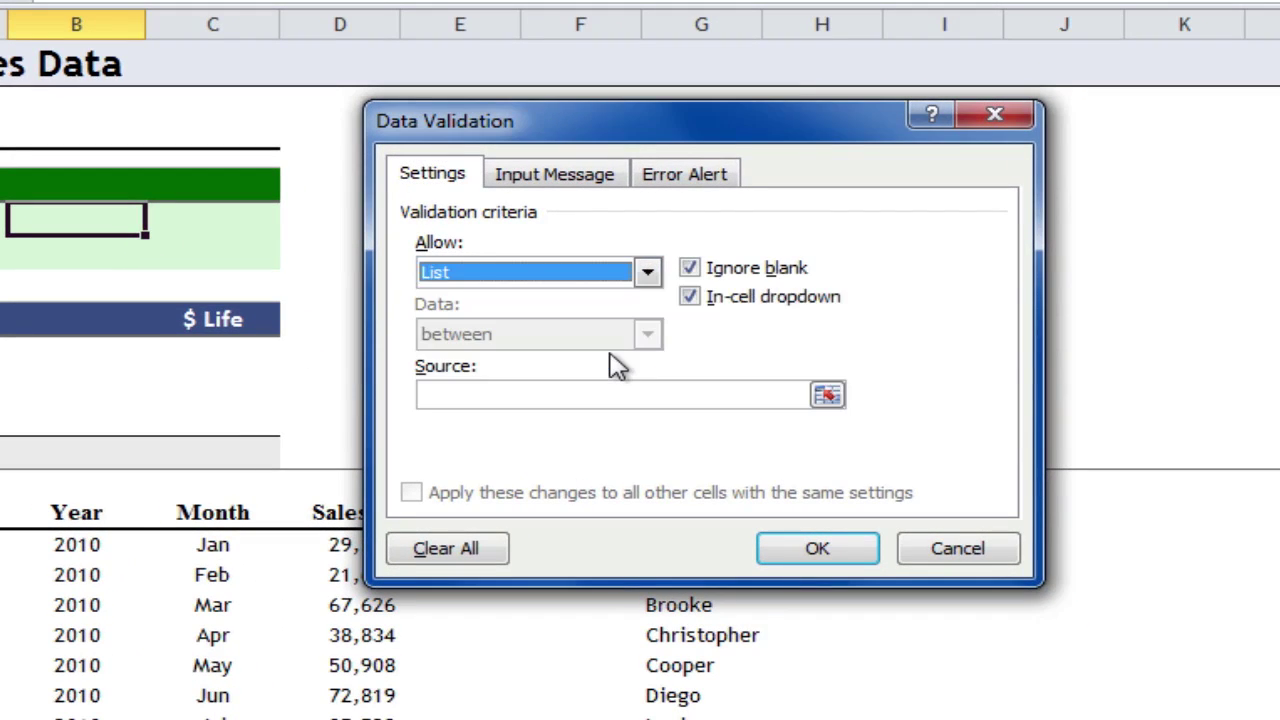
left_click(673, 392)
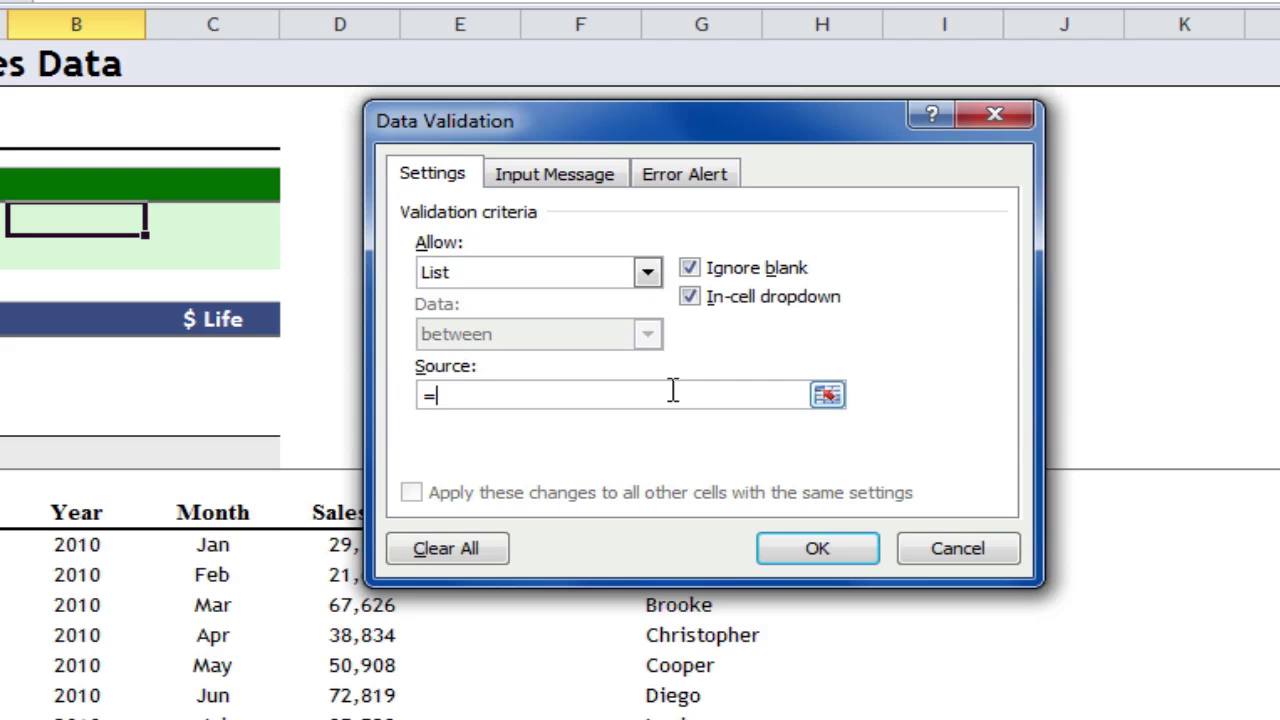
key("F3")
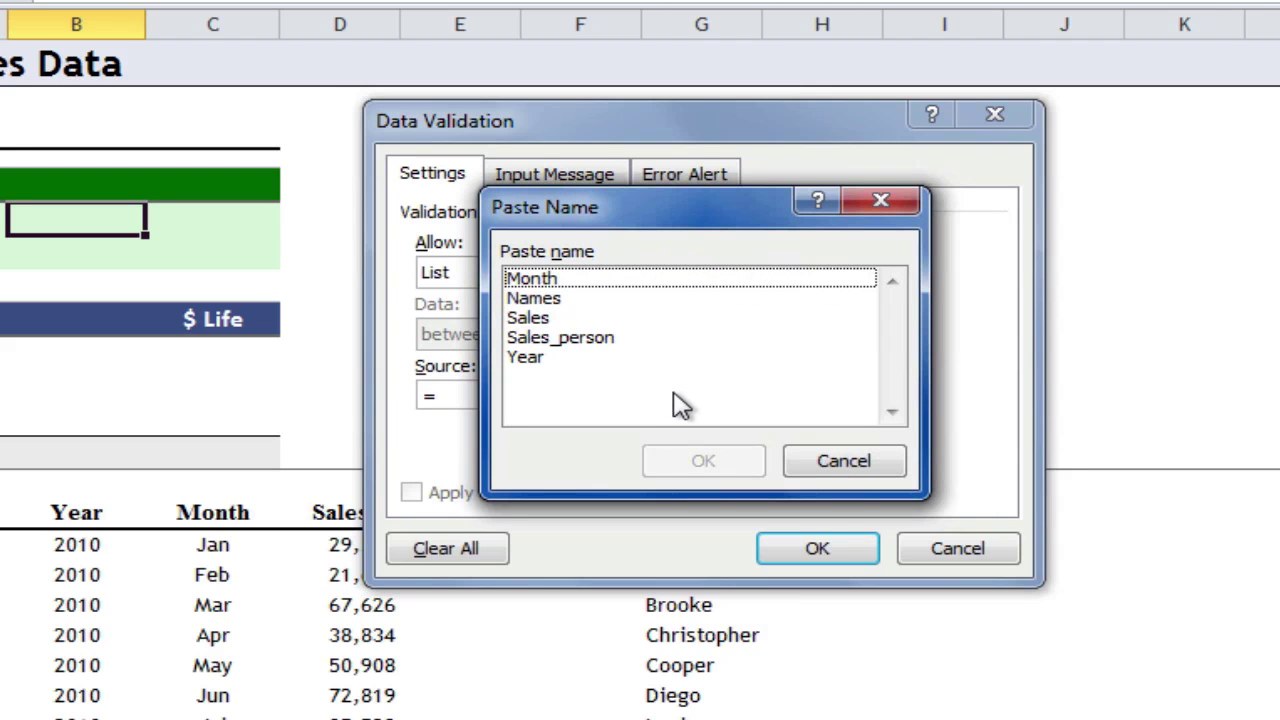
left_click(566, 298)
left_click(737, 463)
left_click(845, 550)
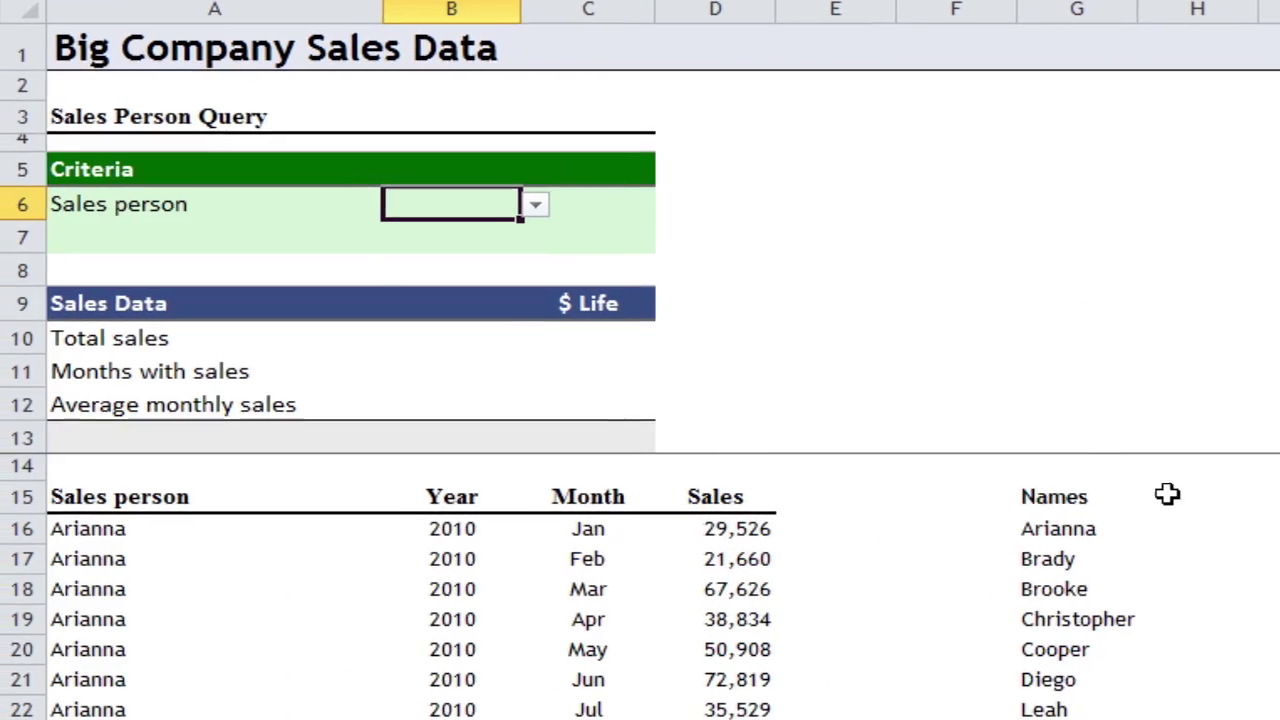
Pick Arianna from B6's new dropdown
left_click(537, 206)
mouse_move(537, 274)
left_mouse_down()
mouse_move(534, 320)
mouse_move(531, 263)
left_mouse_up()
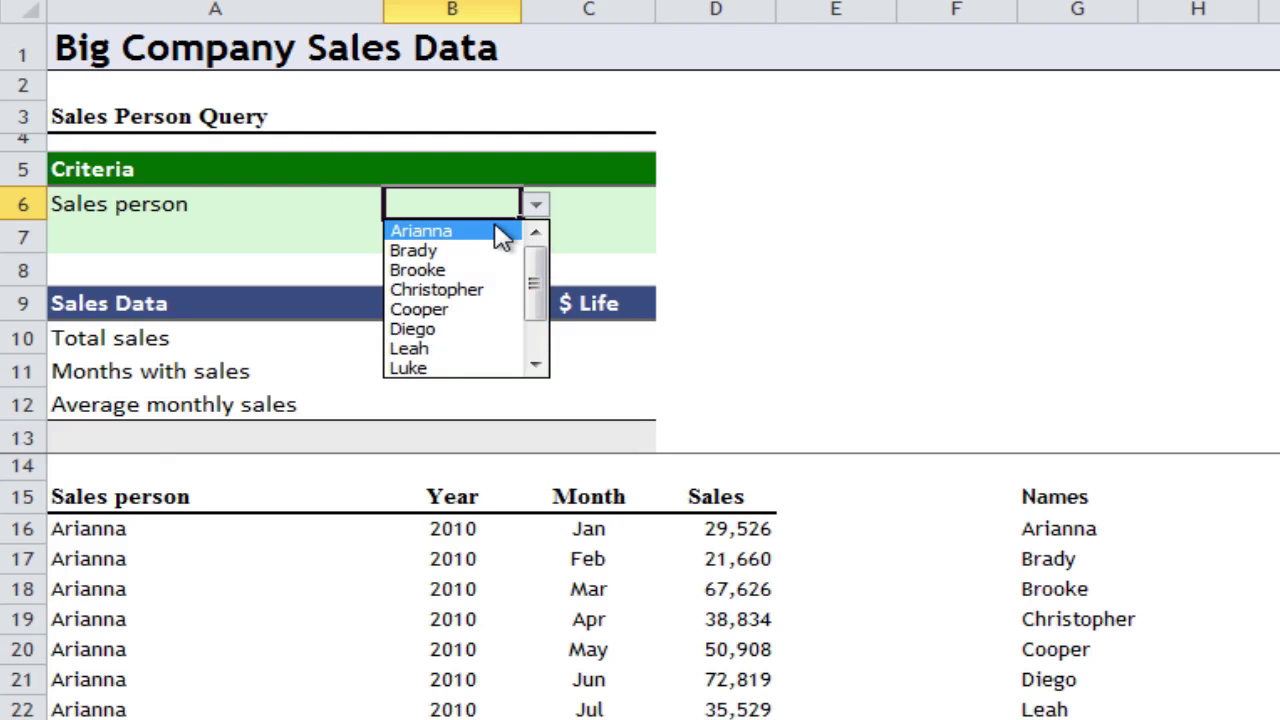
left_click(500, 230)
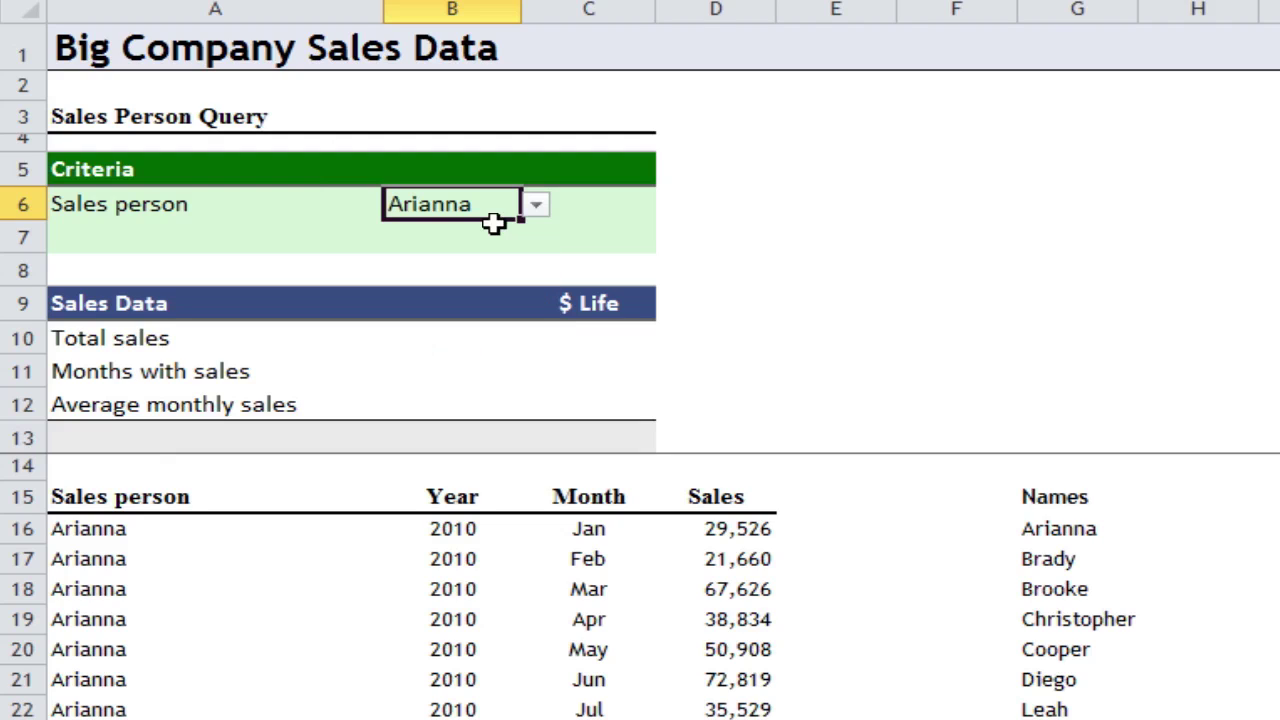
Enter a bold, italic, right-aligned criteria_1 label in C6, then select B6:C6
left_click(593, 204)
type("criteria")
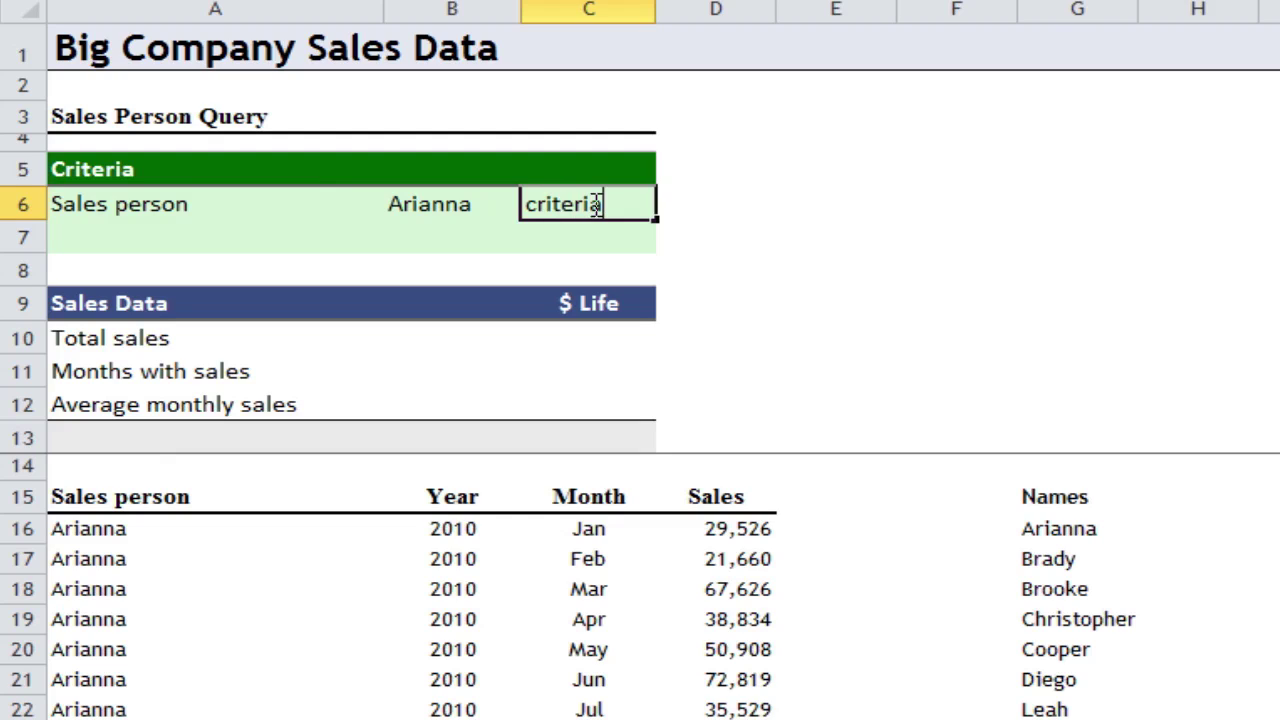
type("_1")
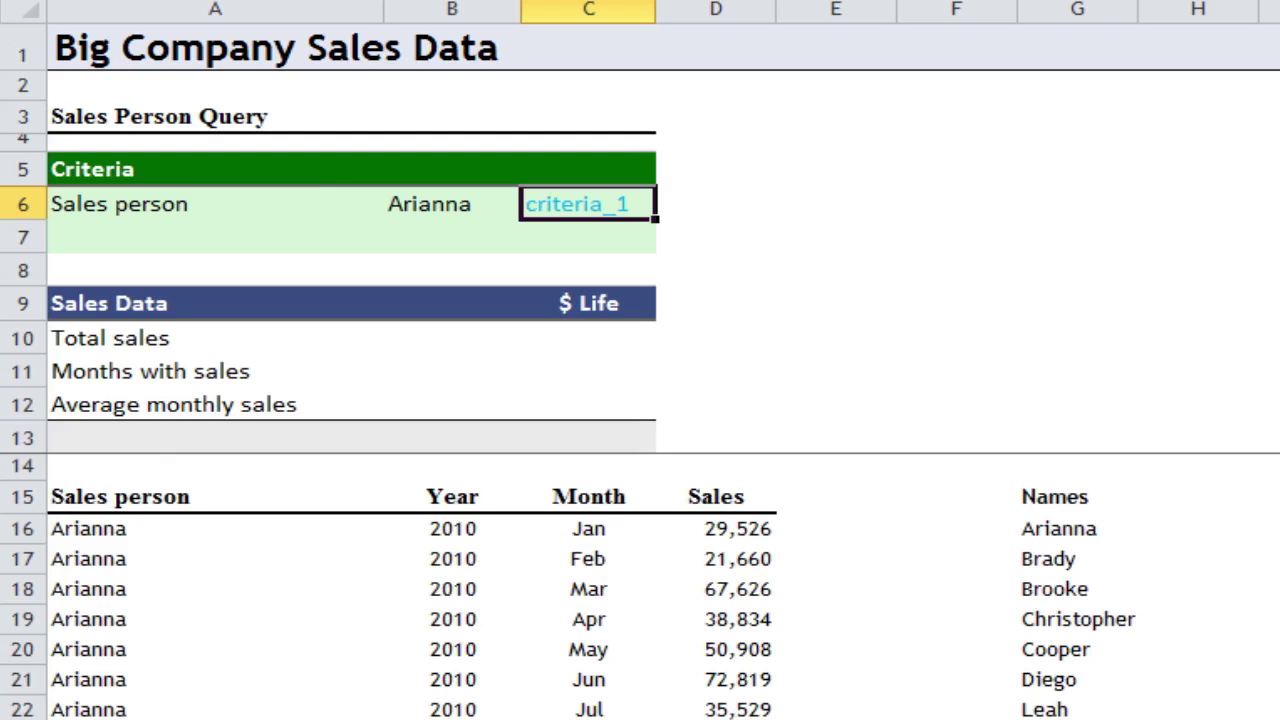
key("ctrl+b")
key("ctrl+i")
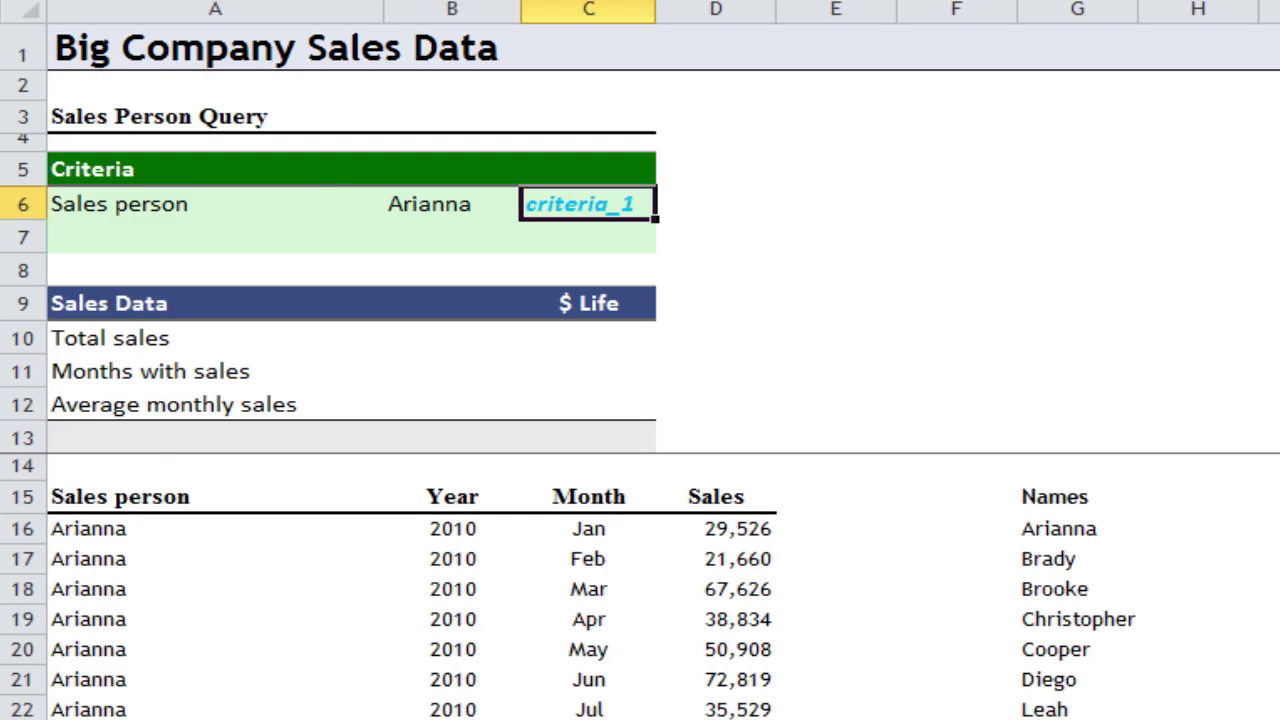
key("alt+h")
key("a")
key("r")
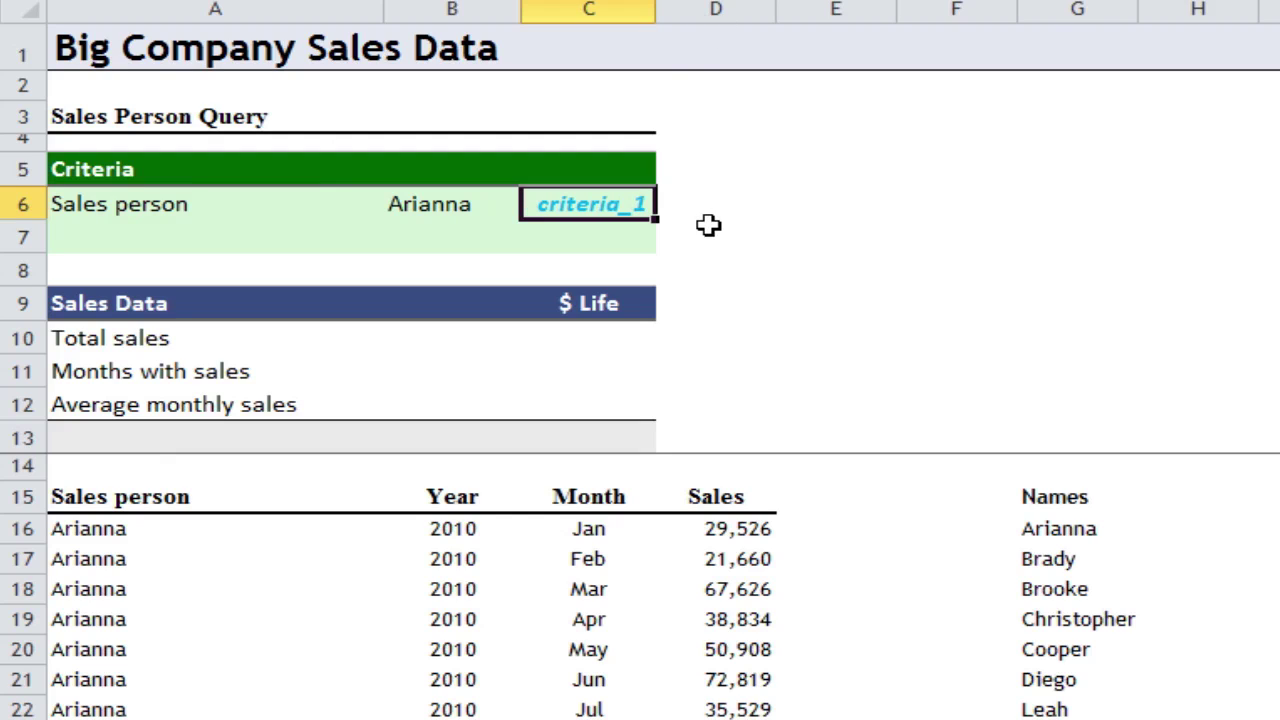
key("shift+Left")
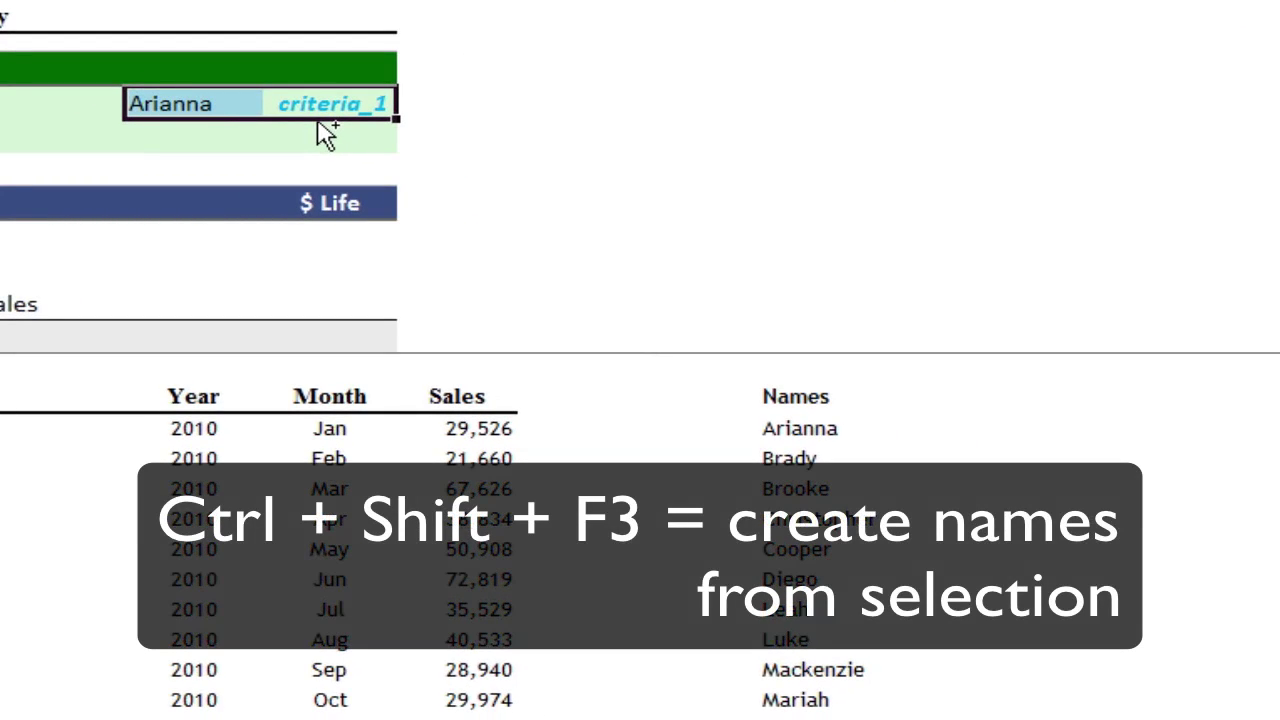
Name B6 criteria_1 from the right-column label only
key("ctrl+shift+F3")
left_click(695, 280)
left_click(690, 216)
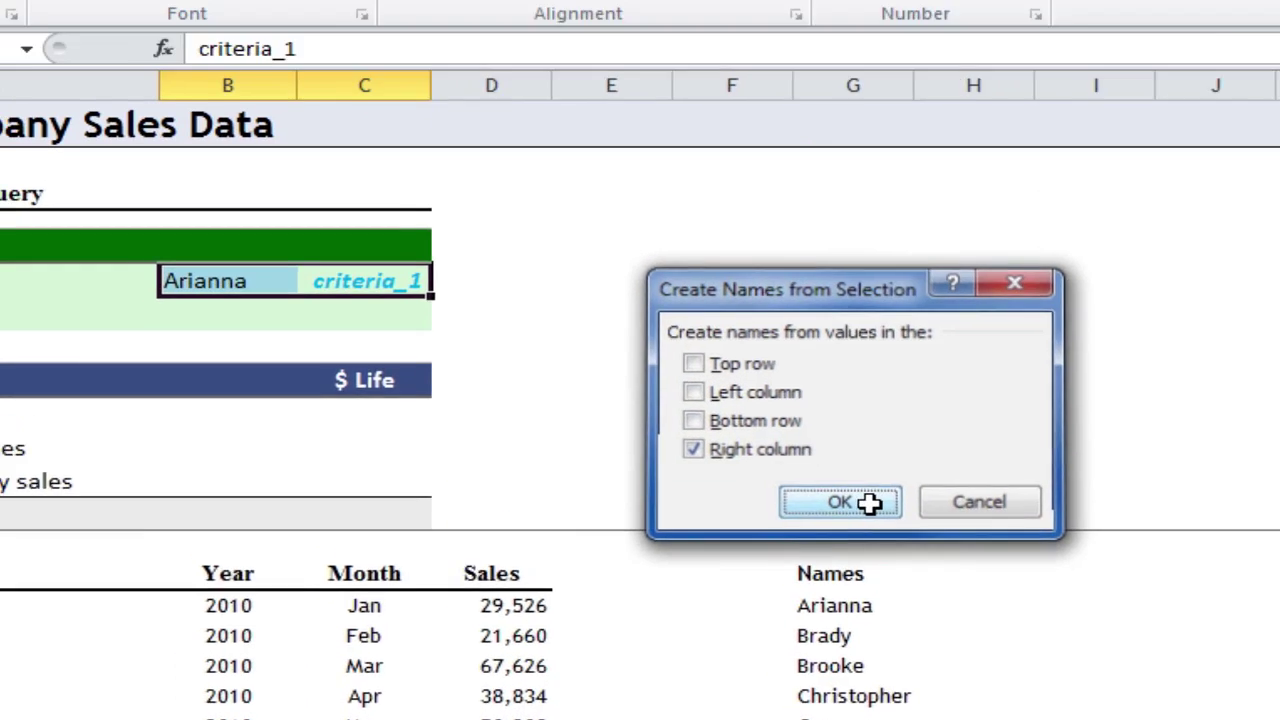
left_click(838, 336)
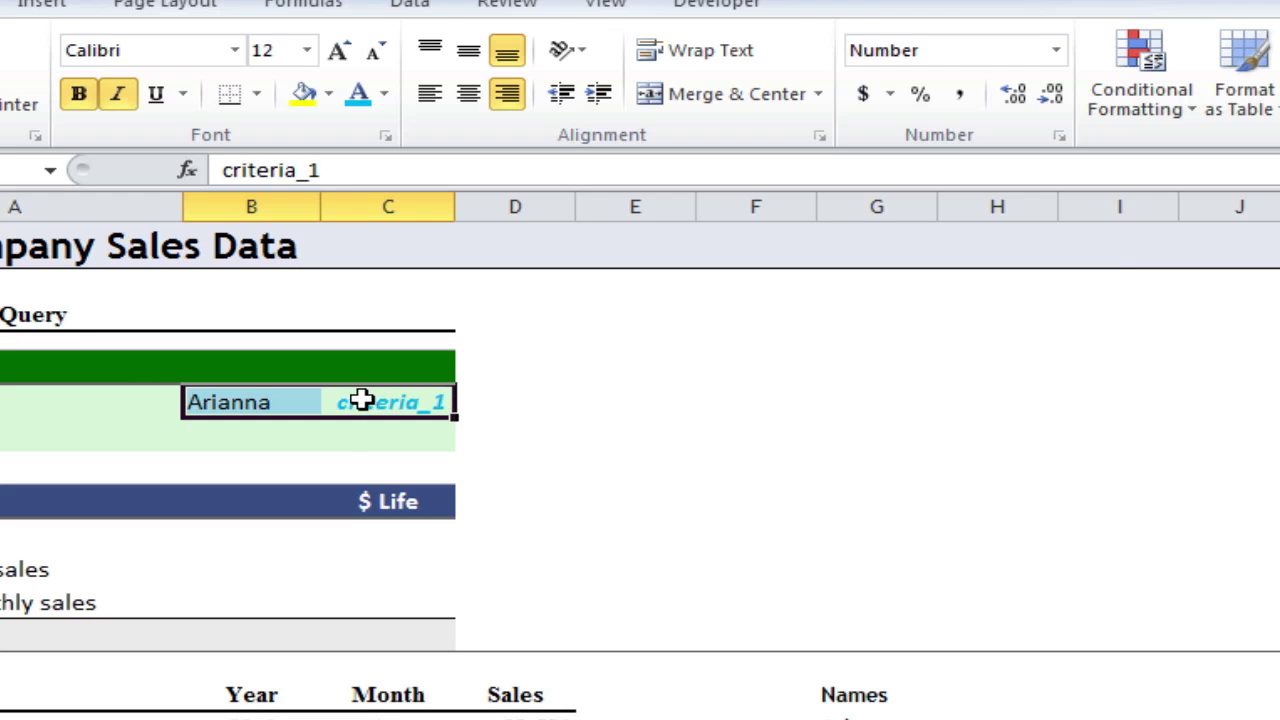
left_click(418, 539)
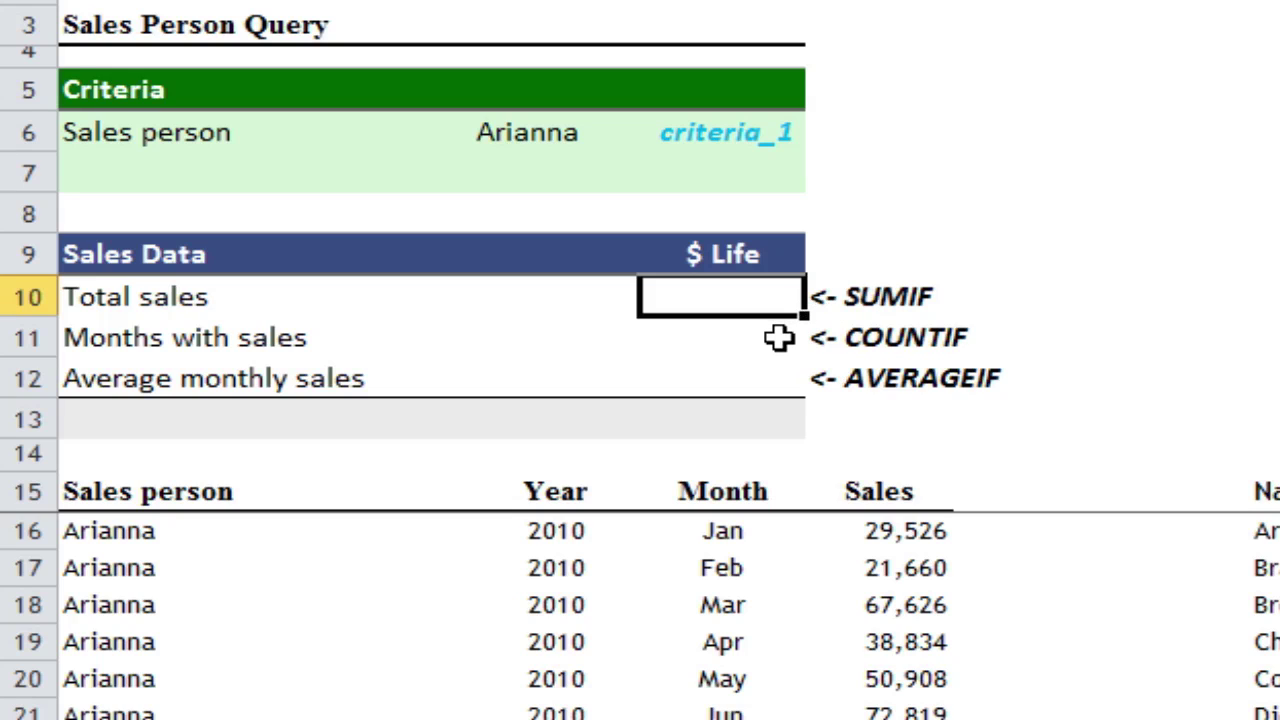
Enter =sumif(sales_person,criteria_1,sales) as Total sales, giving 1,050,084
type("=")
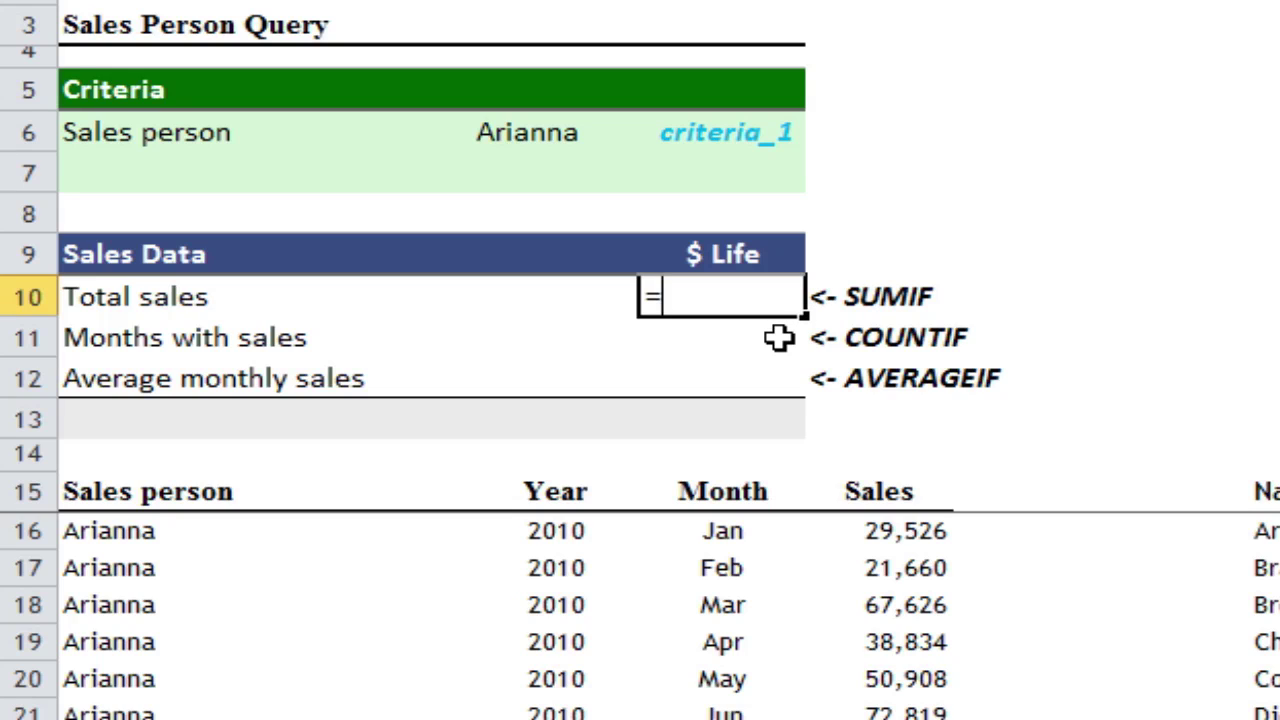
type("sumif(")
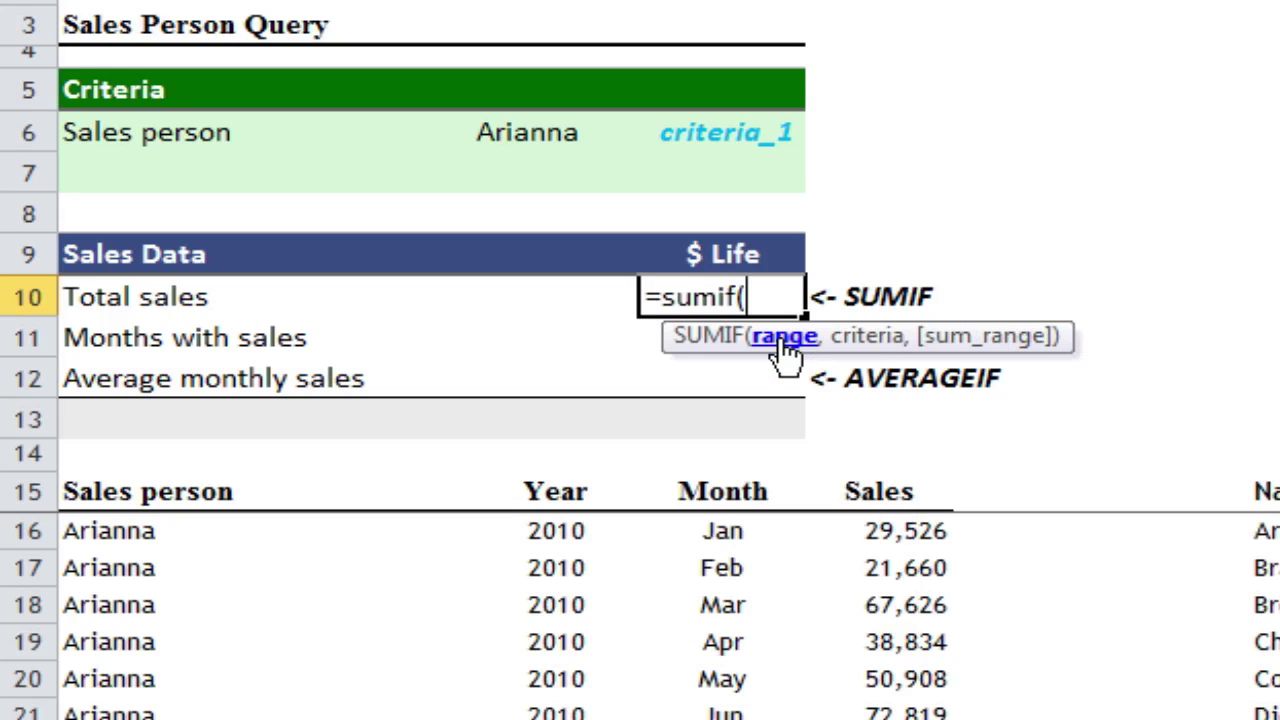
type("sales")
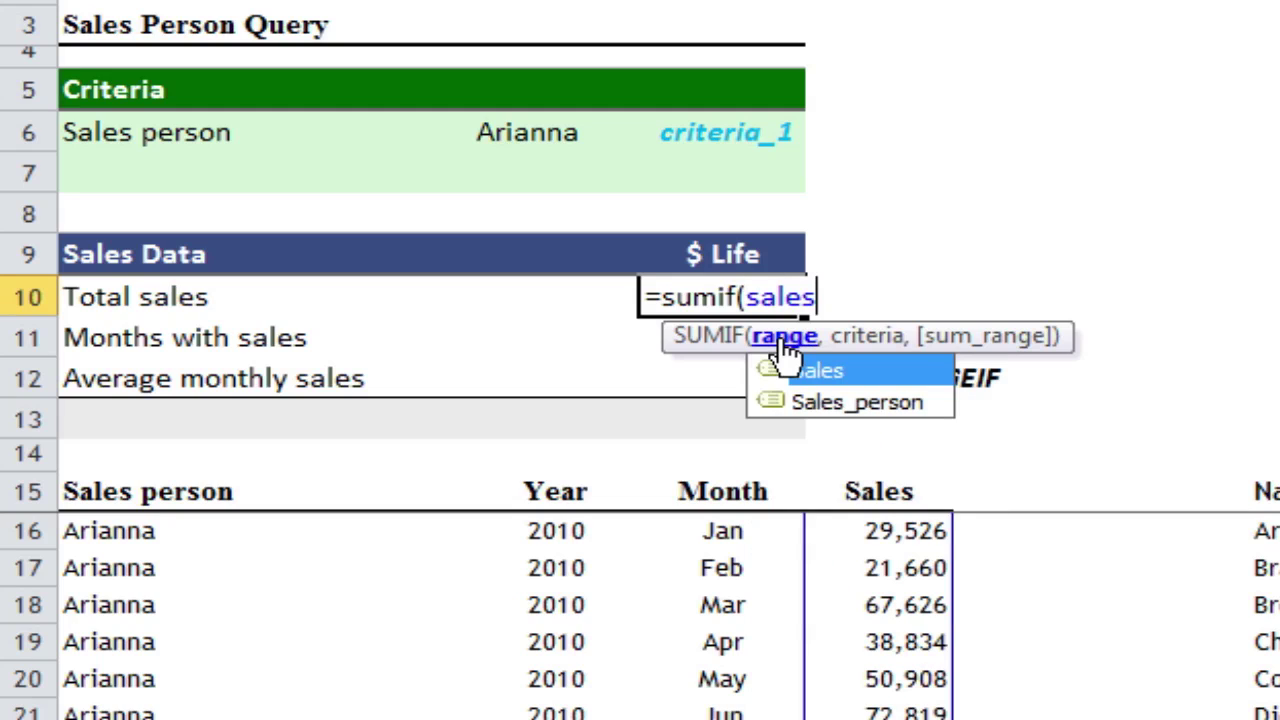
type("_person")
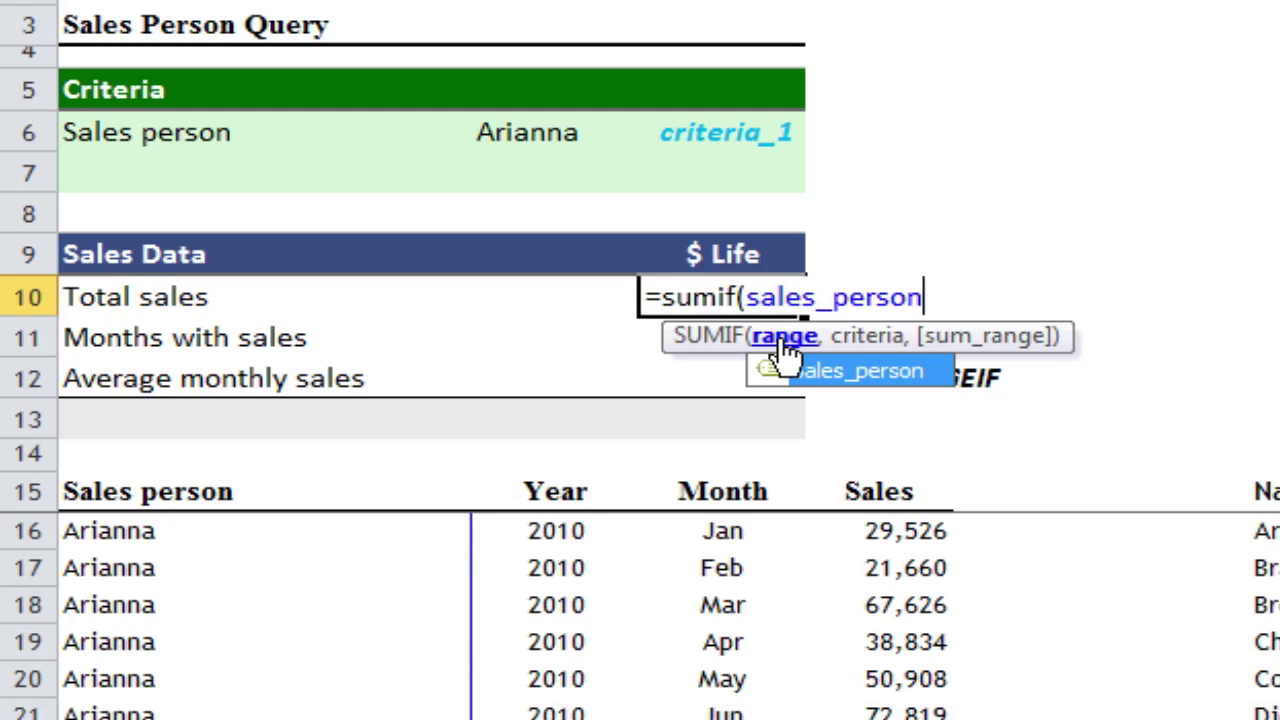
type(",criteria_1")
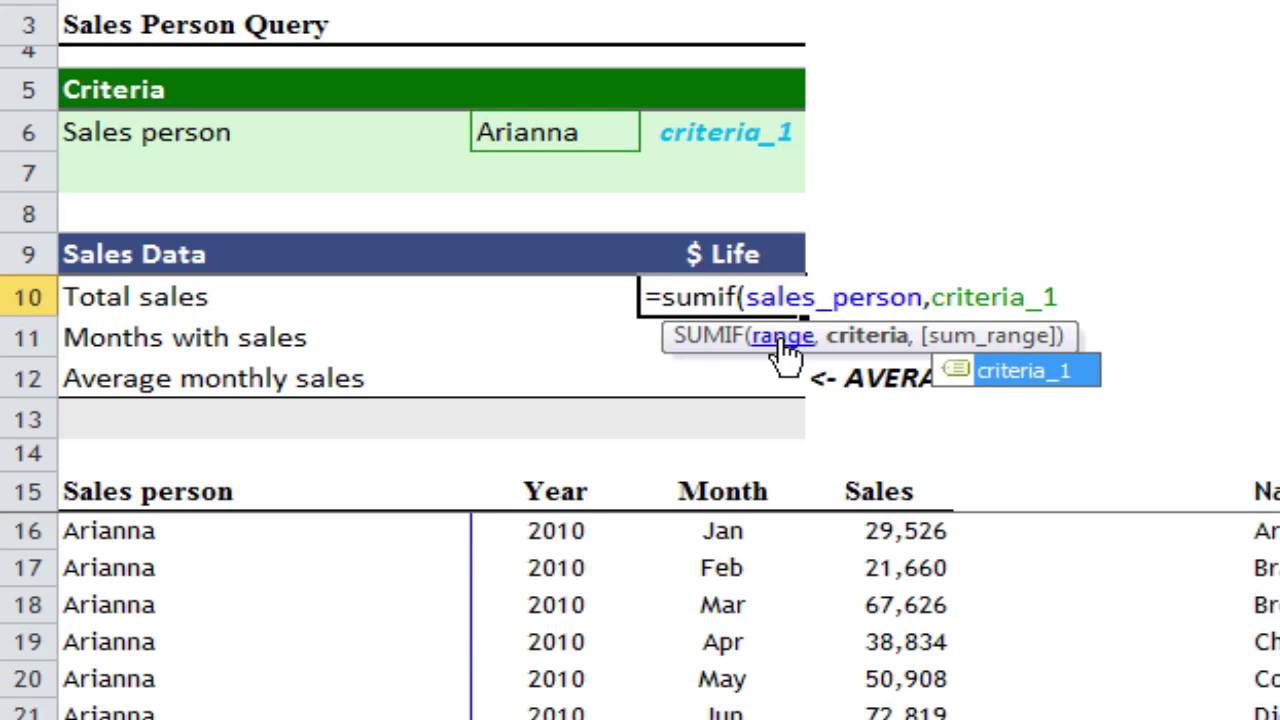
type(",sales)")
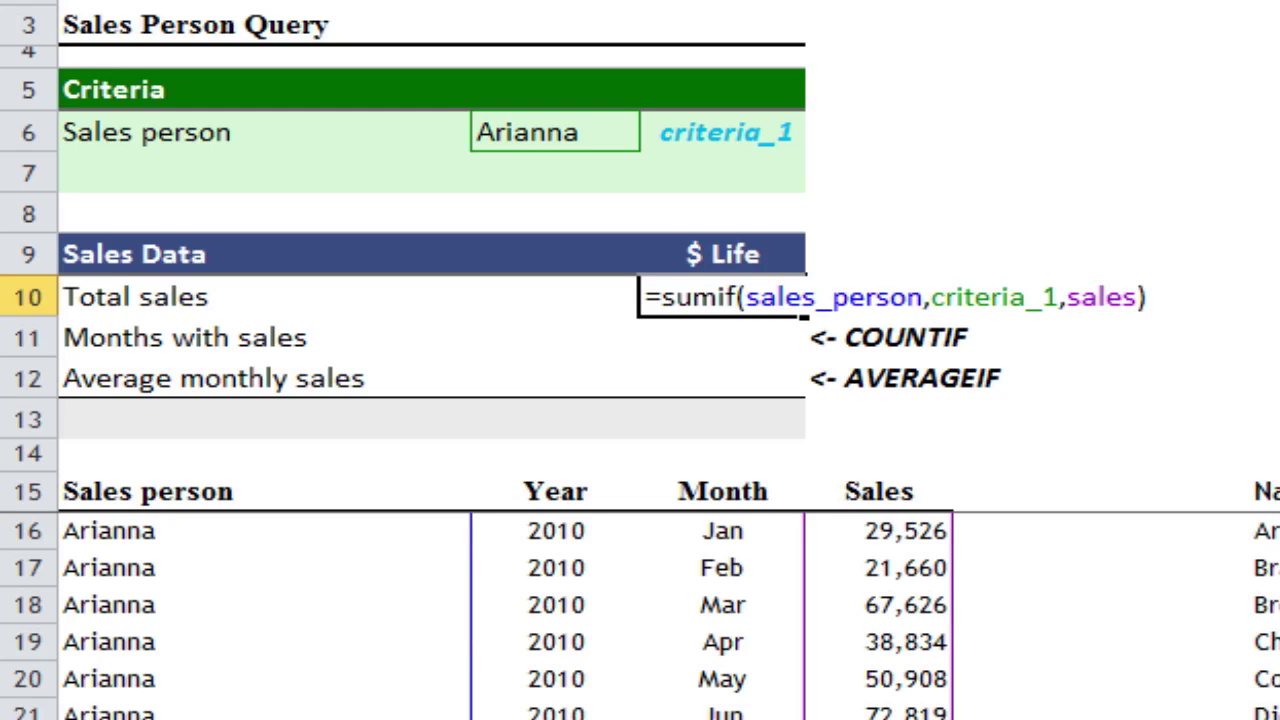
key("Return")
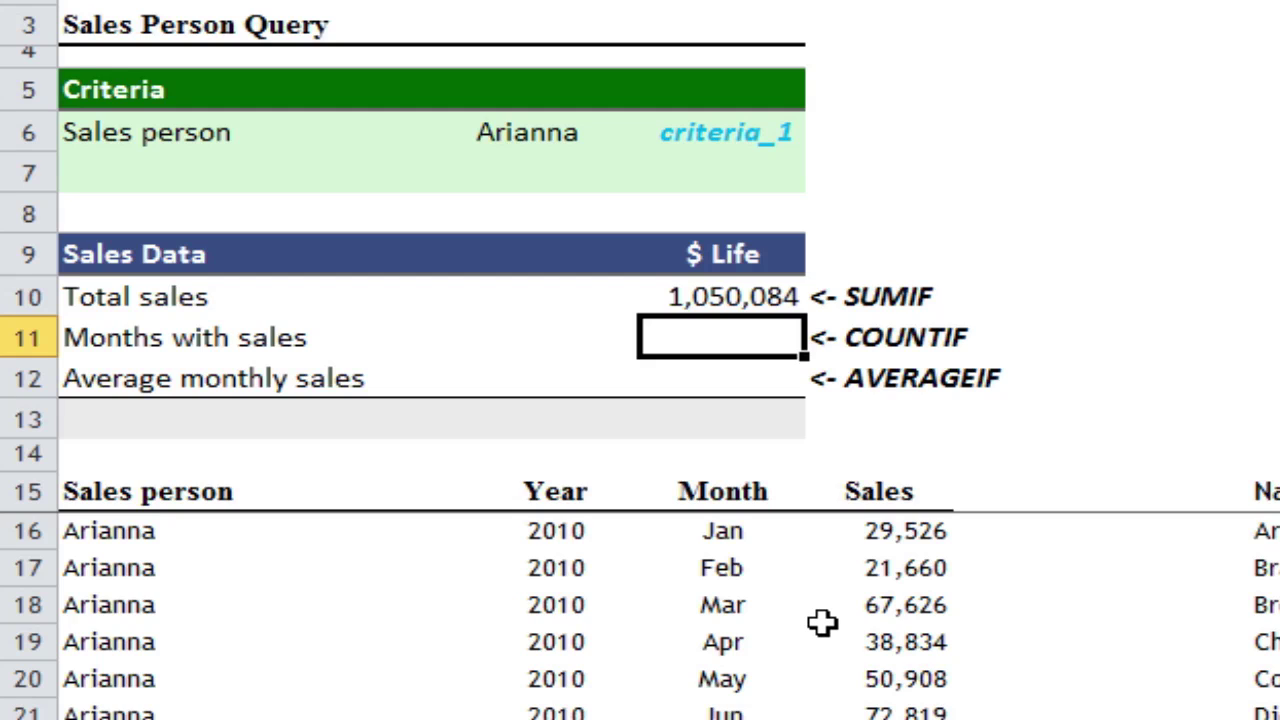
Enter =countif(sales_person,criteria_1) as Months with sales, giving 24
type("=coun")
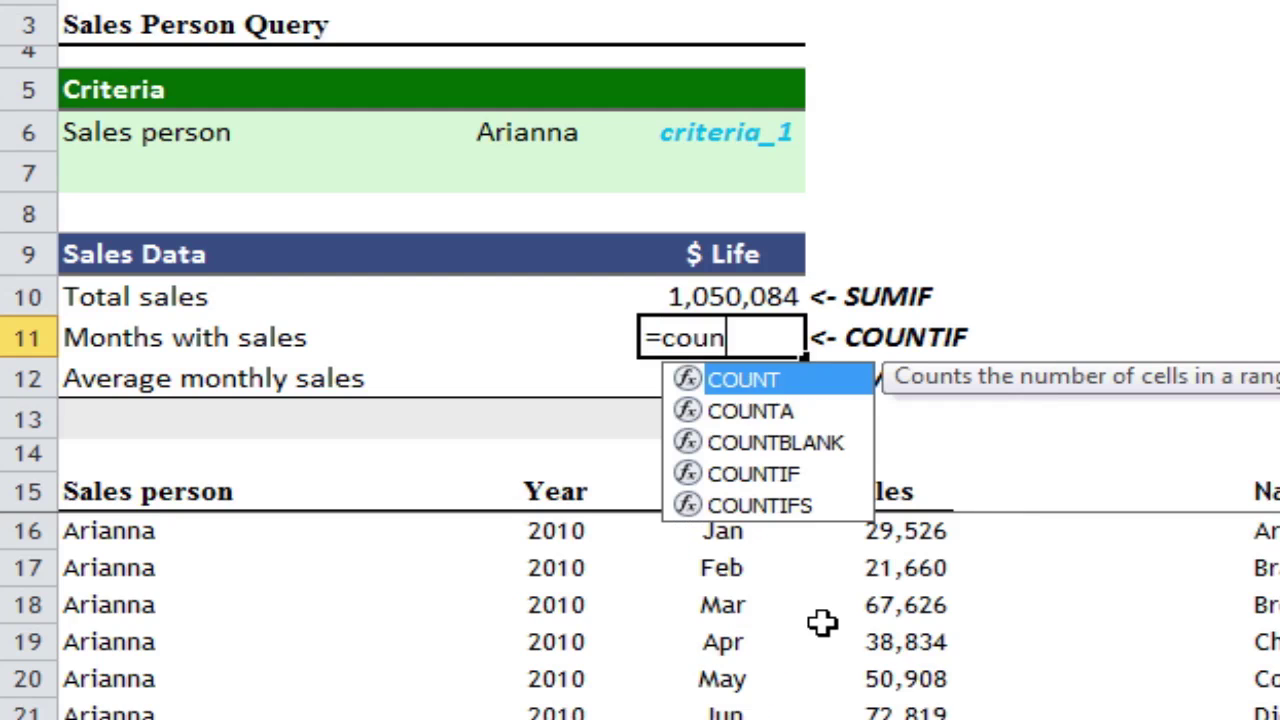
type("tif(")
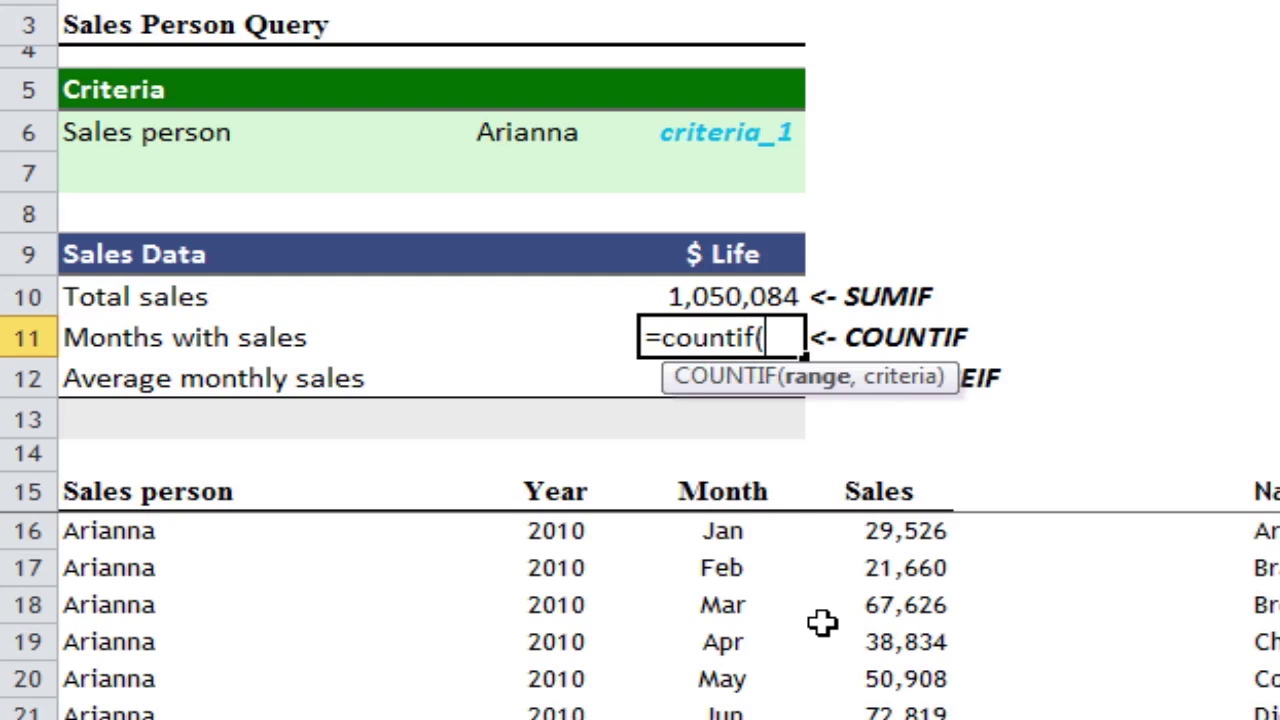
type("sales_")
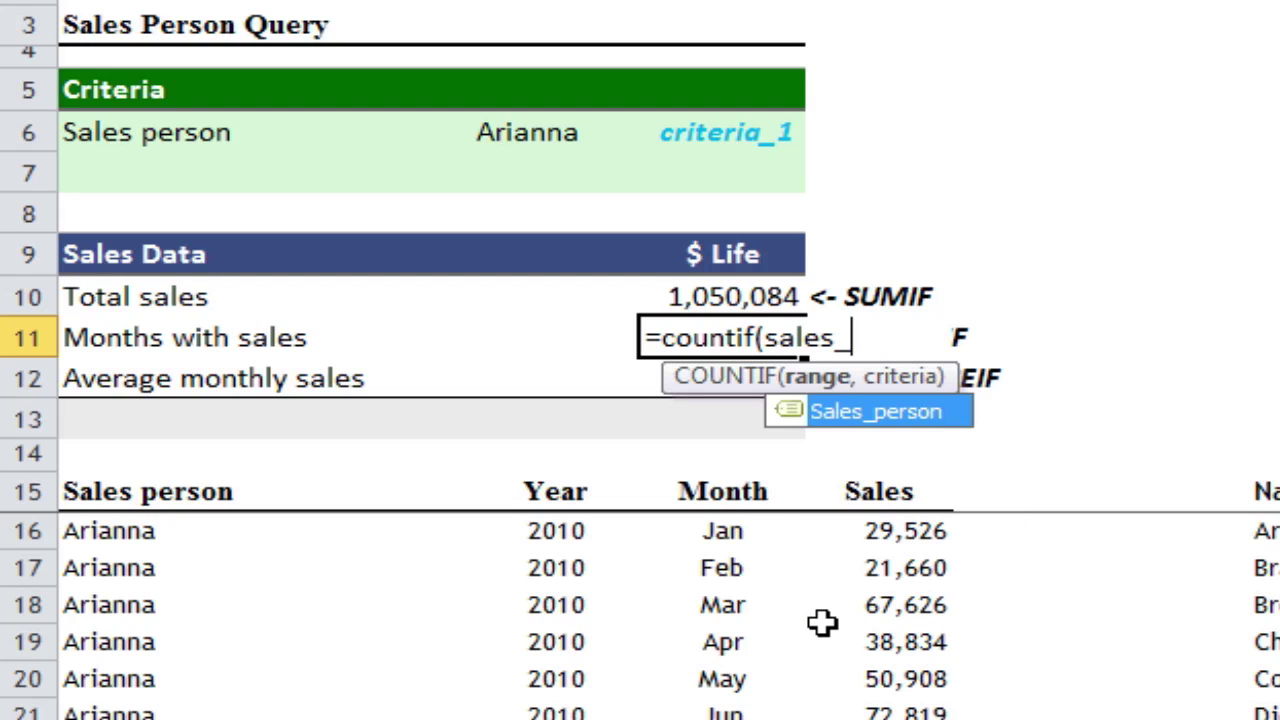
type("person,")
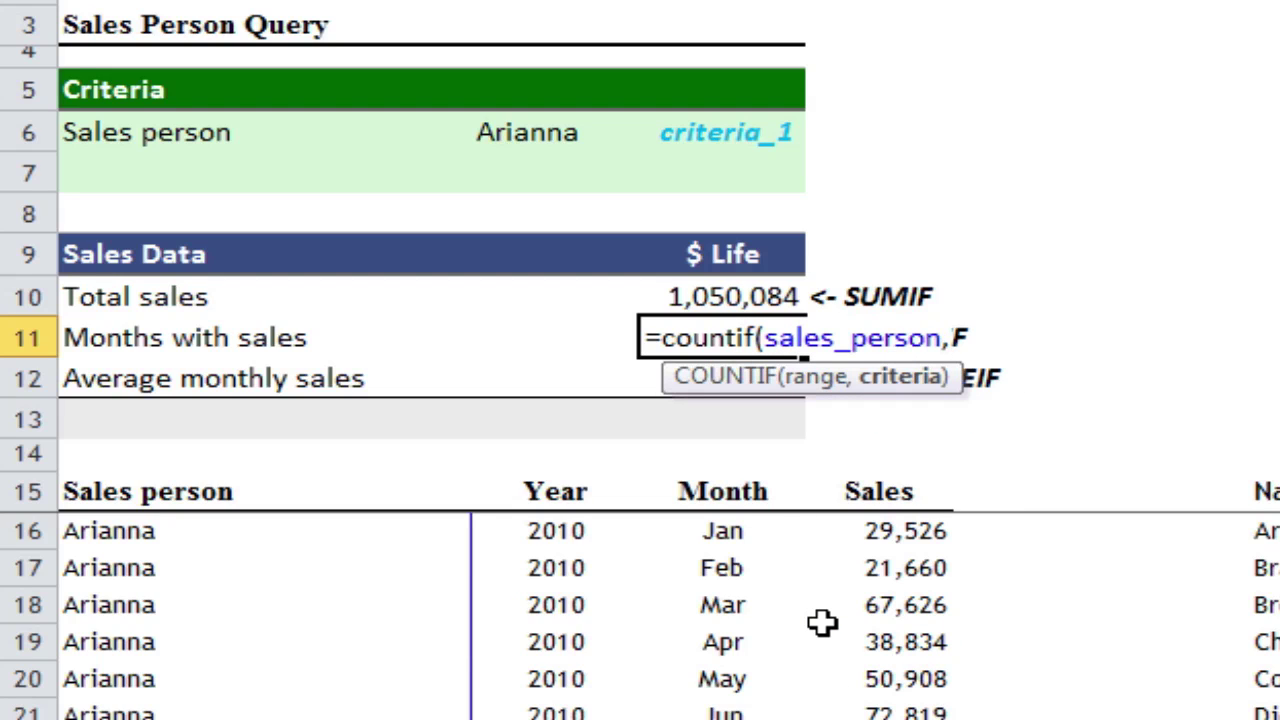
type("crit")
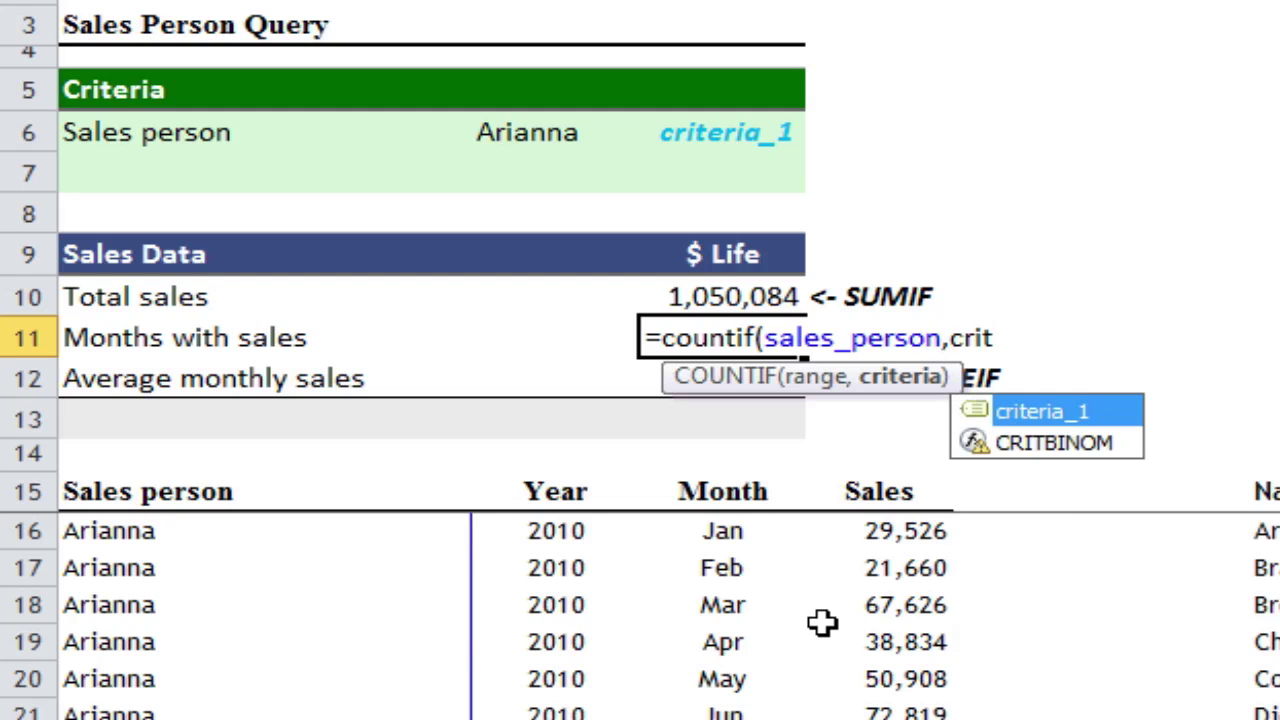
key("Tab")
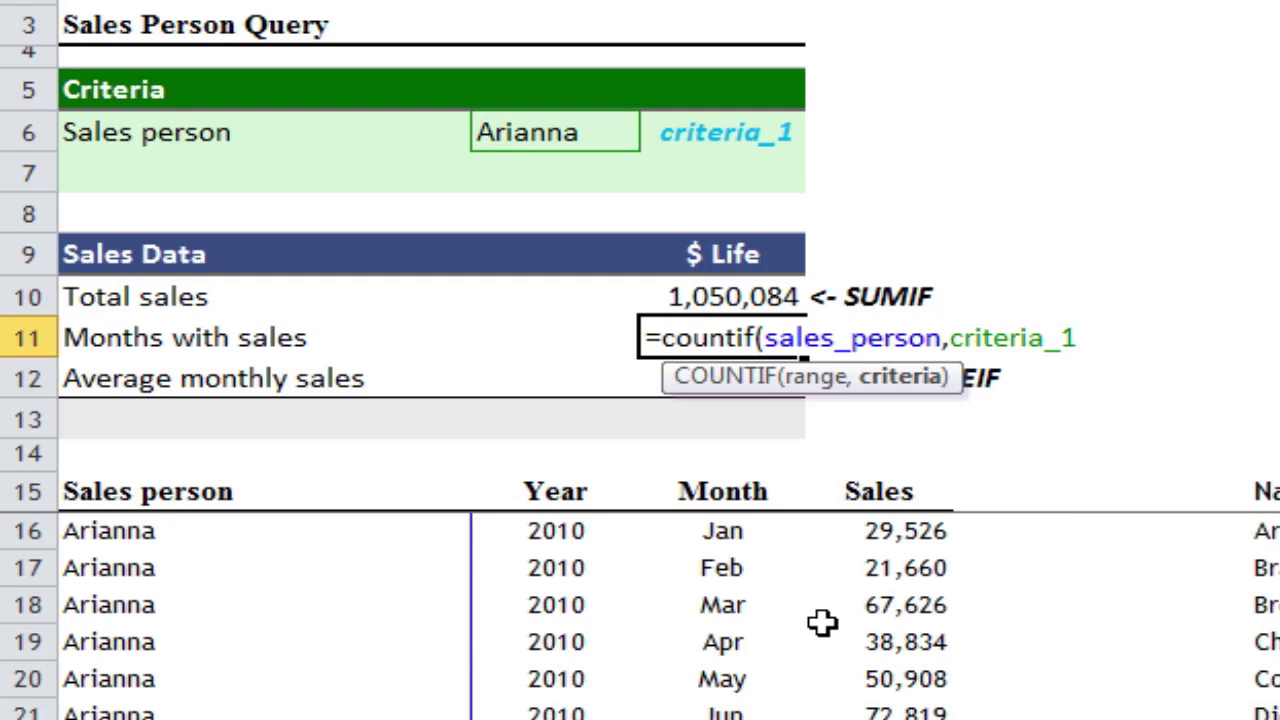
type(")")
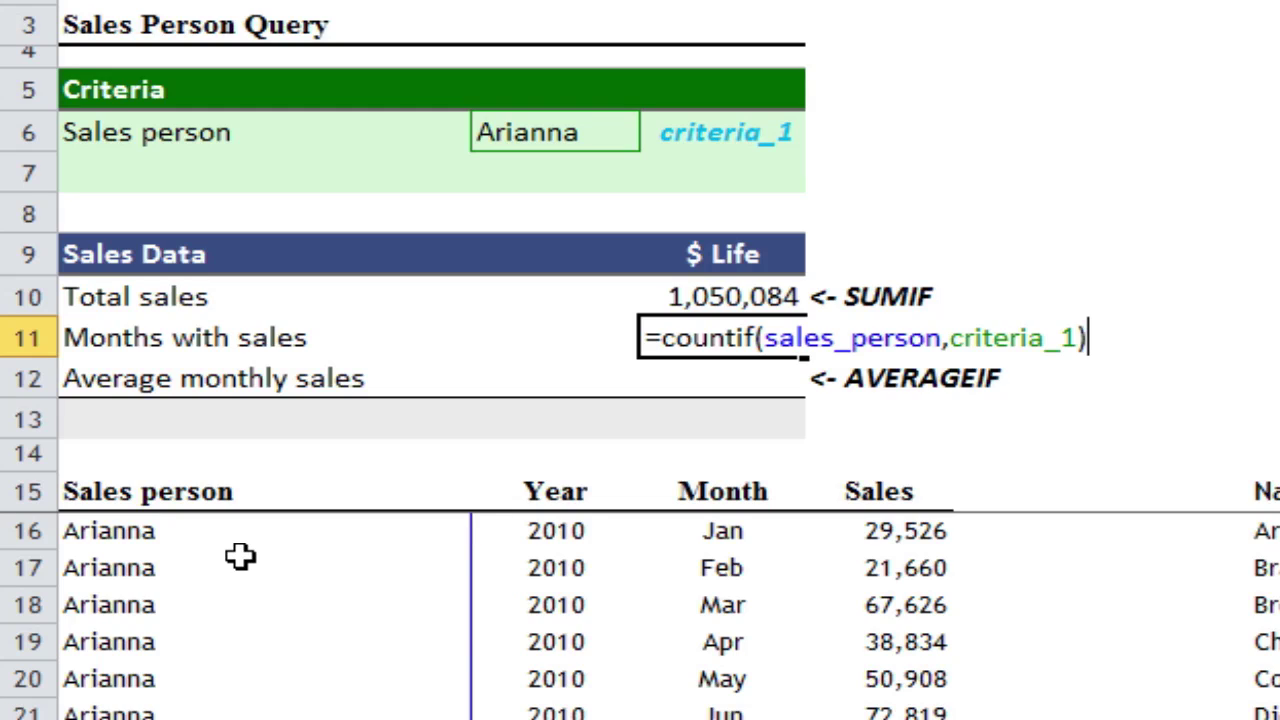
key("Return")
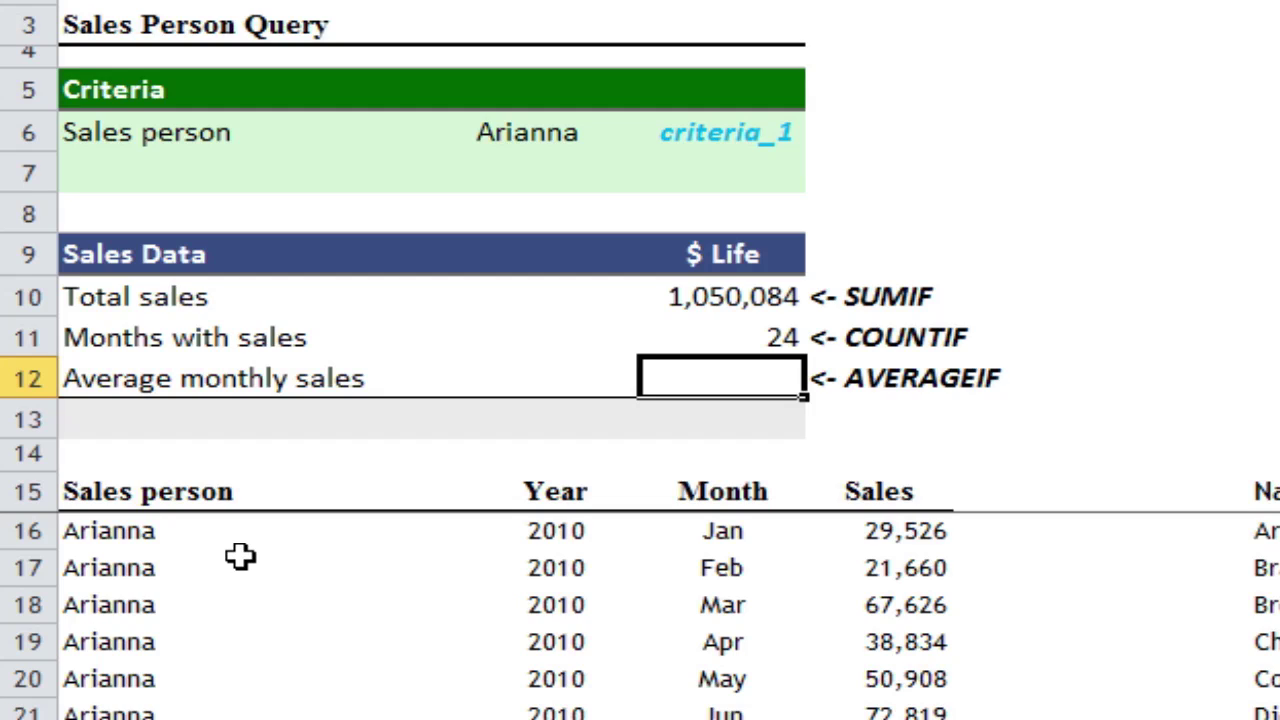
Enter =averageif(Sales_person,criteria_1,sales) as Average monthly sales, giving 43,754
type("=")
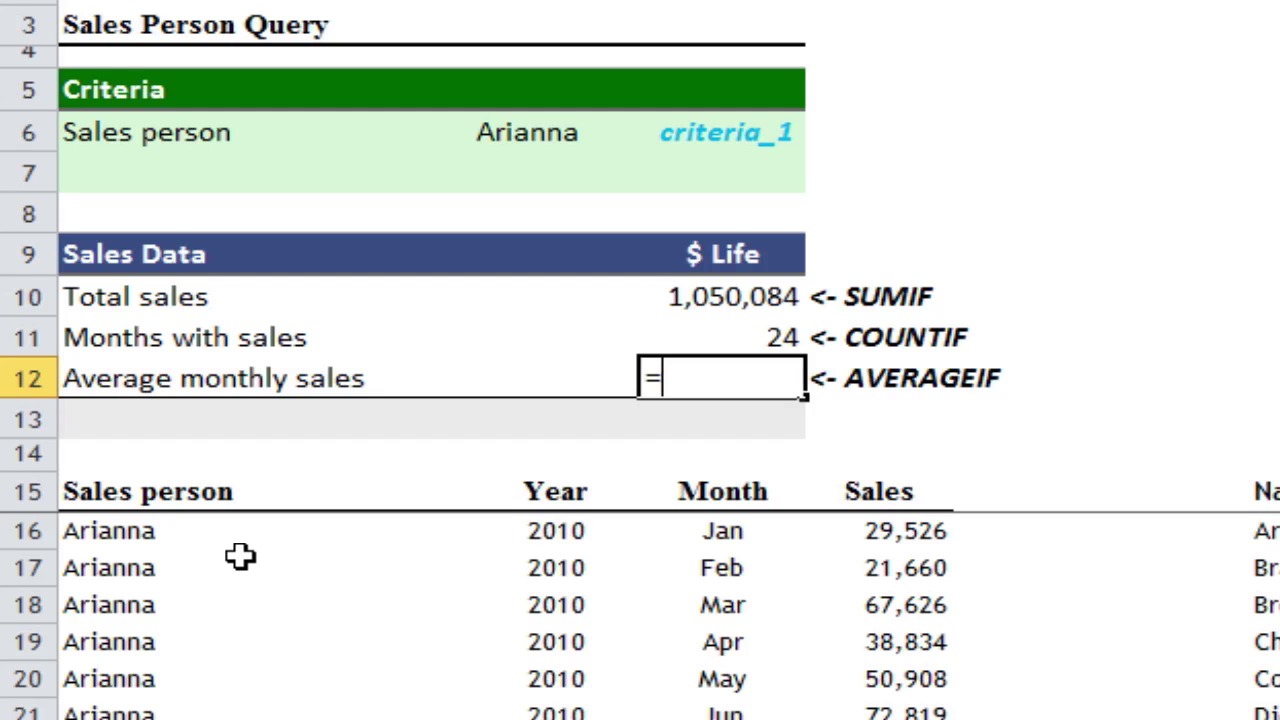
type("averageif(")
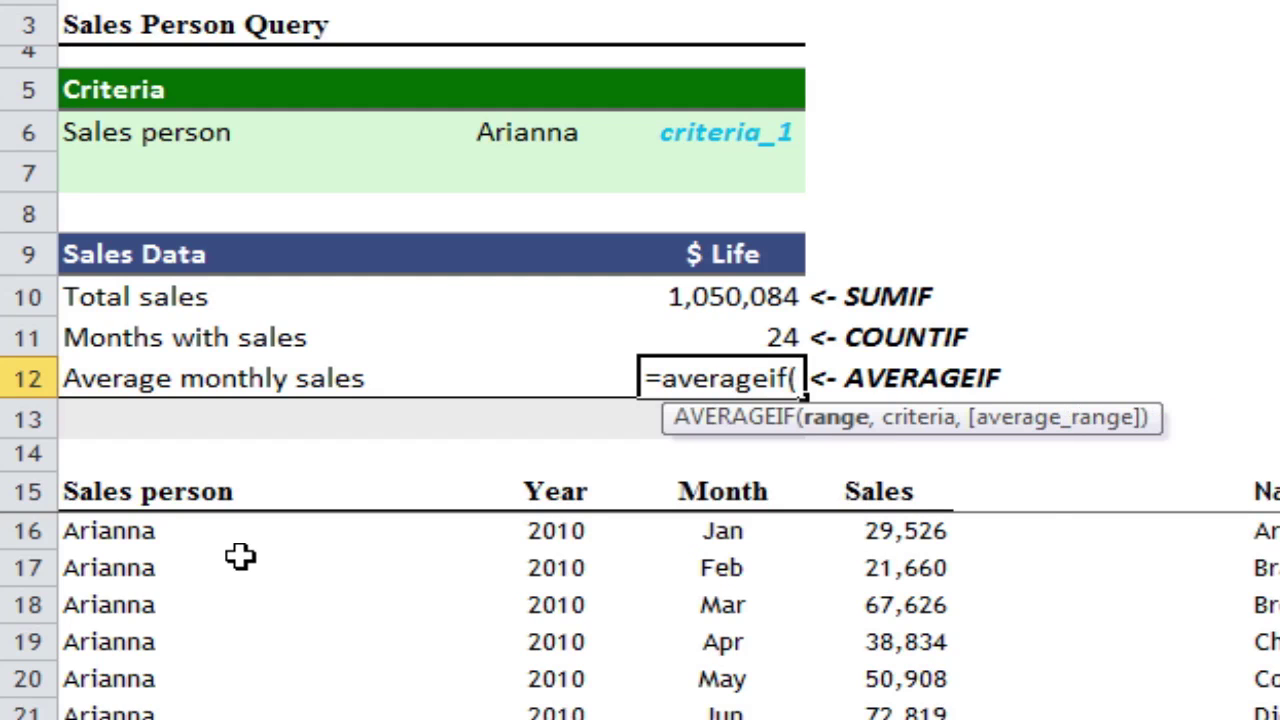
type("sales")
key("Down")
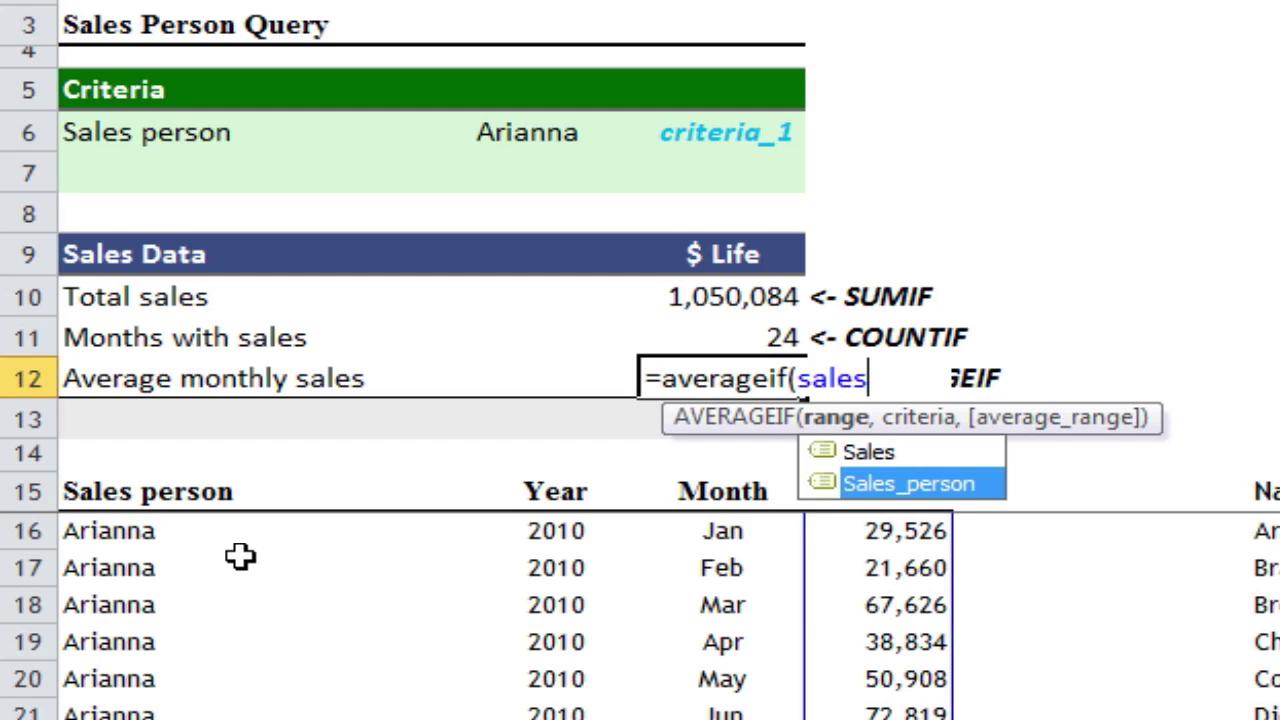
key("Tab")
type(",")
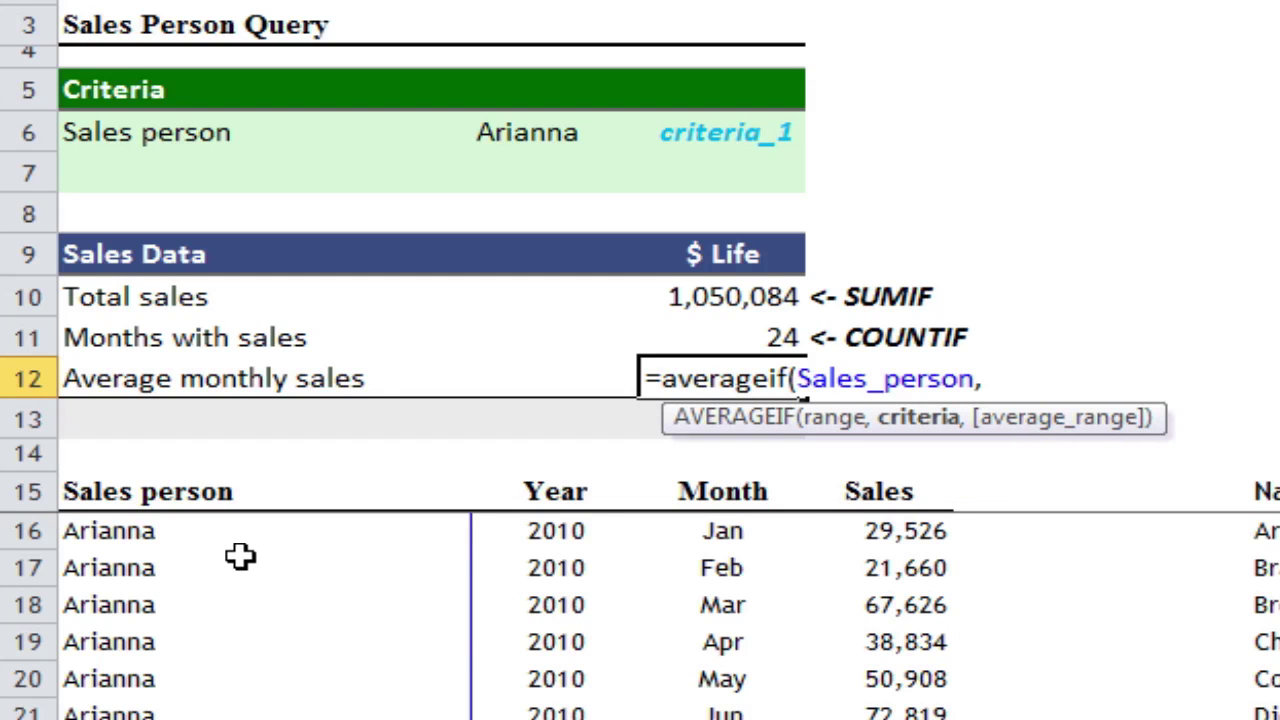
type("cri")
key("Tab")
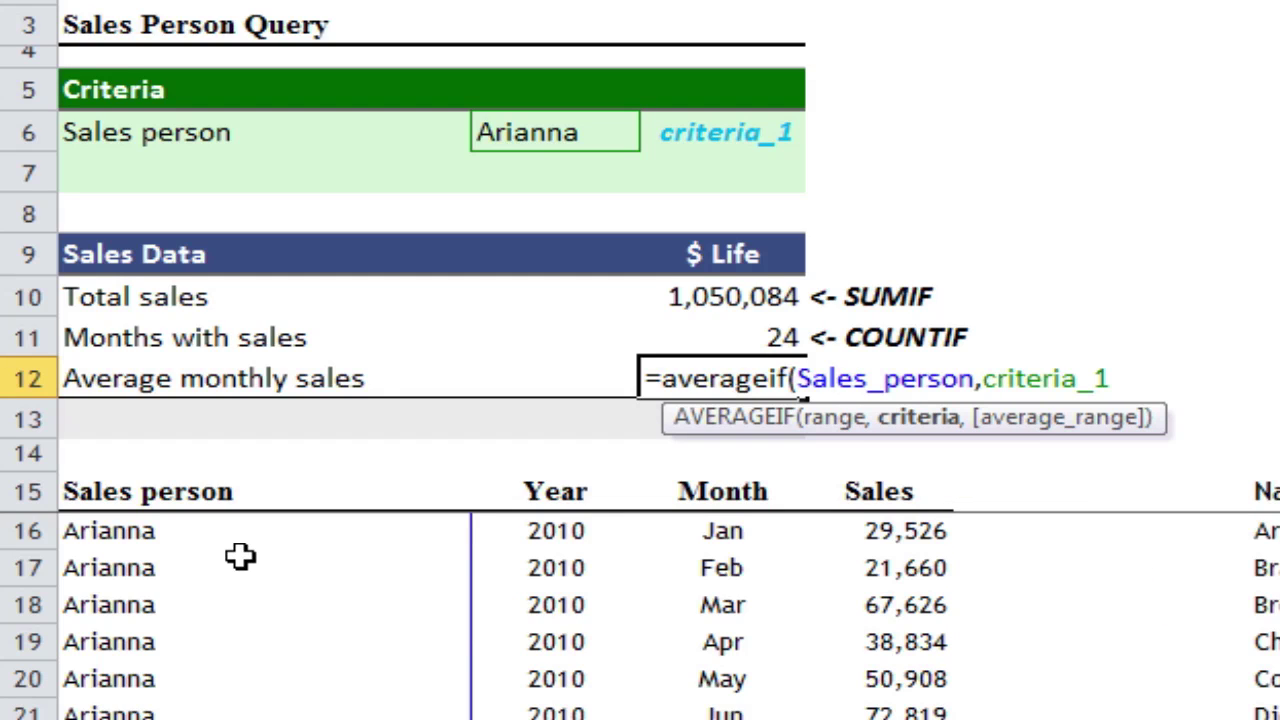
type(",sales)")
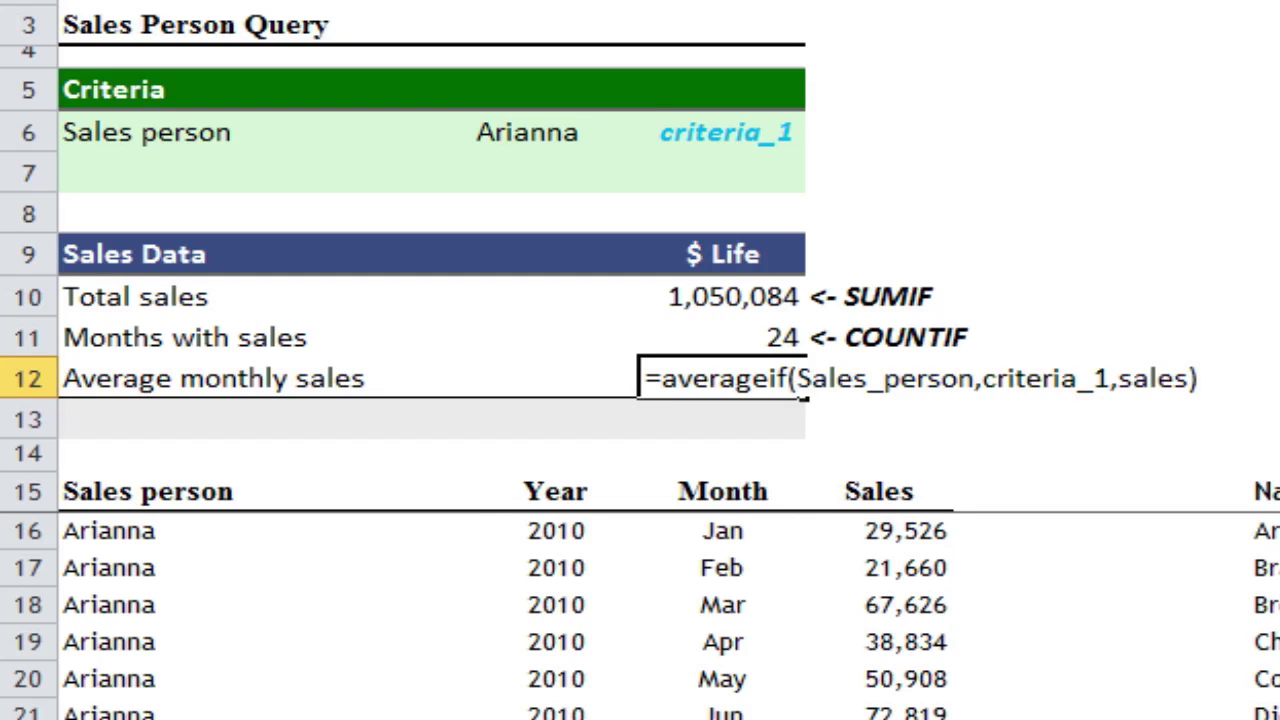
key("Return")
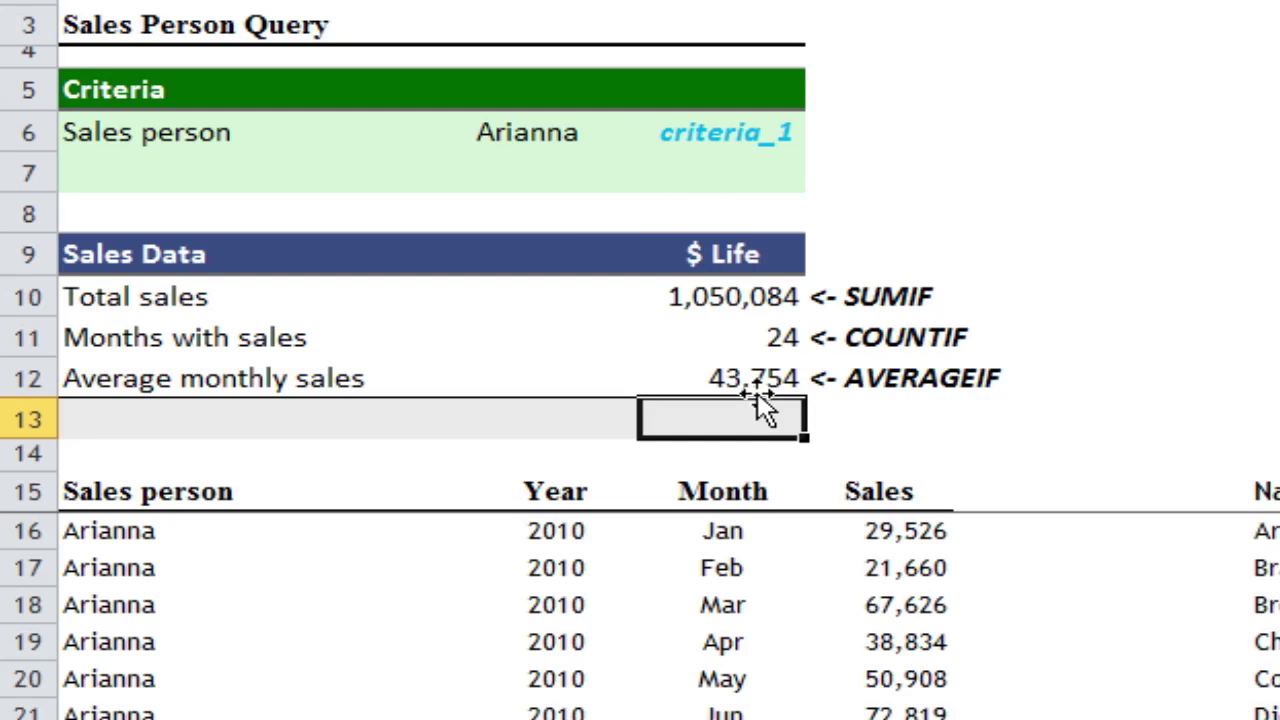
Switch the sales person to Brady, updating results to 721,905, 11 months and 65,628
left_click(560, 125)
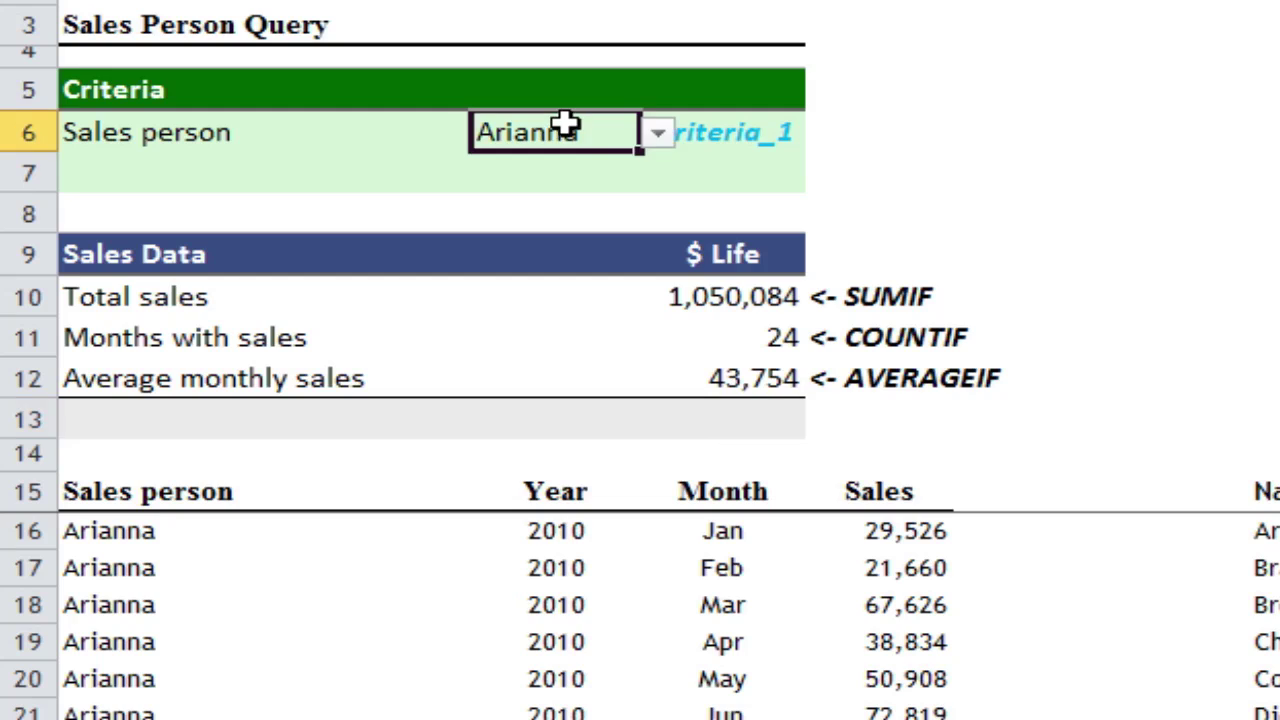
left_click(660, 133)
left_click(621, 181)
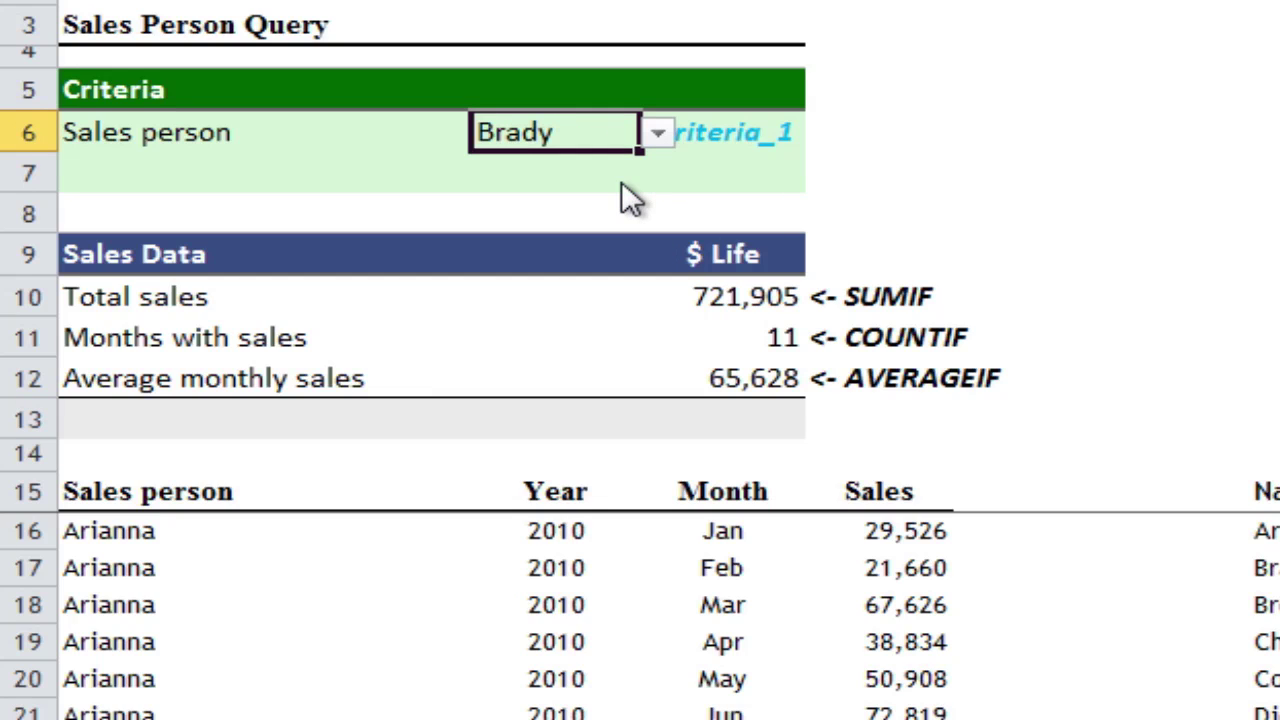